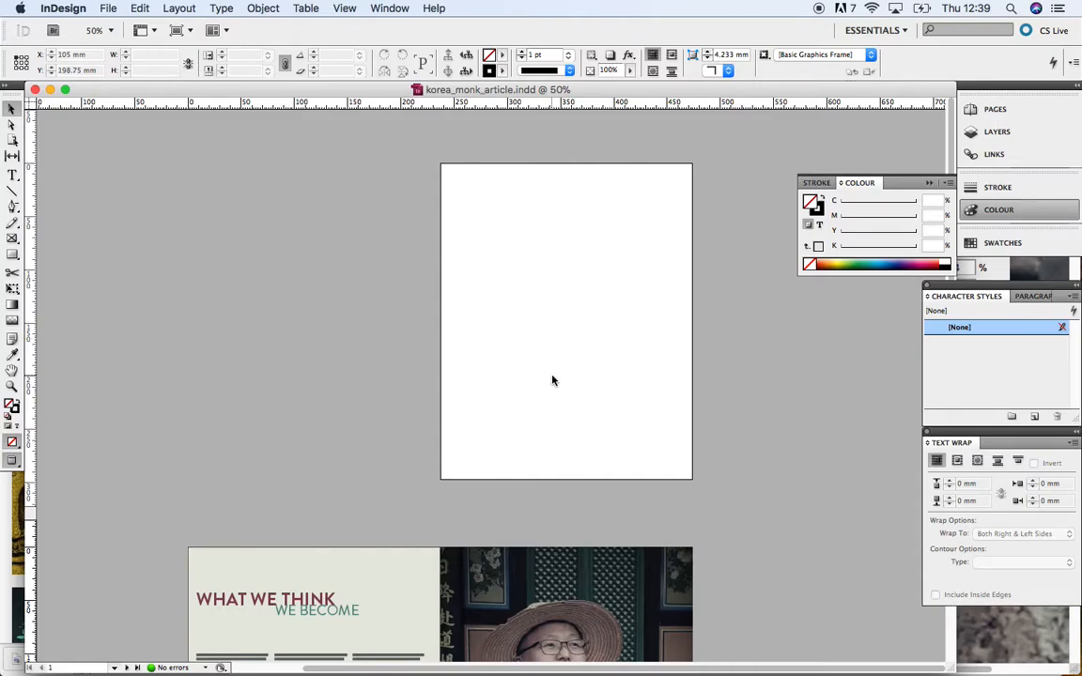
Start exporting the magazine article as Adobe PDF (Print) named korea_monk_article.pdf in the Korea Monk Mag spread folder
scroll(553, 380, down, 5)
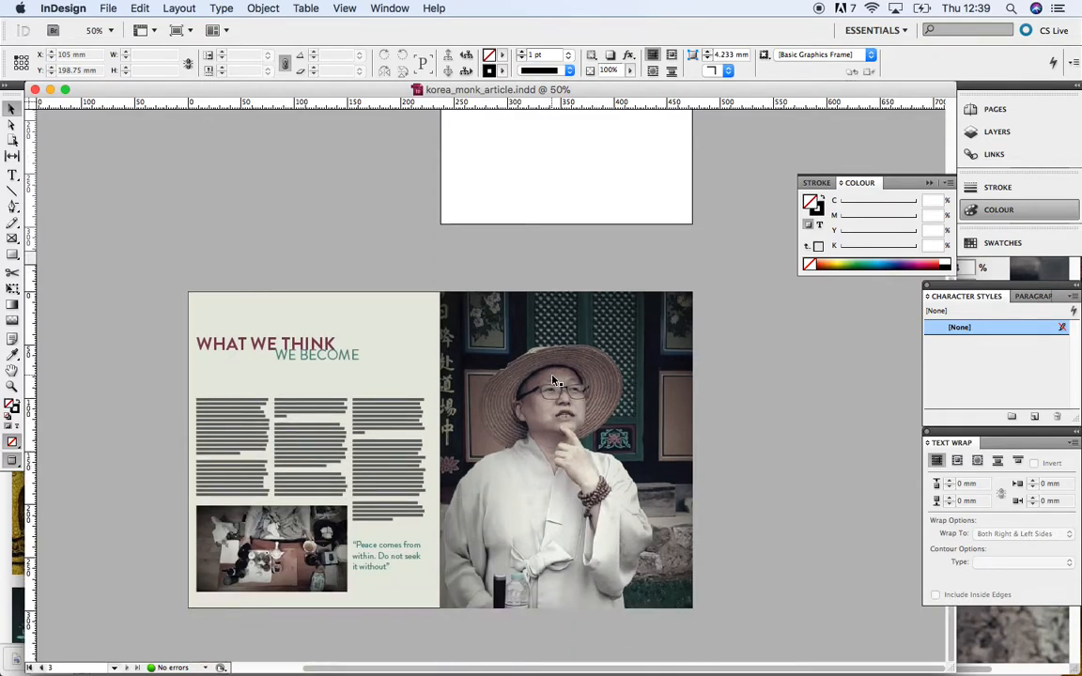
click(108, 10)
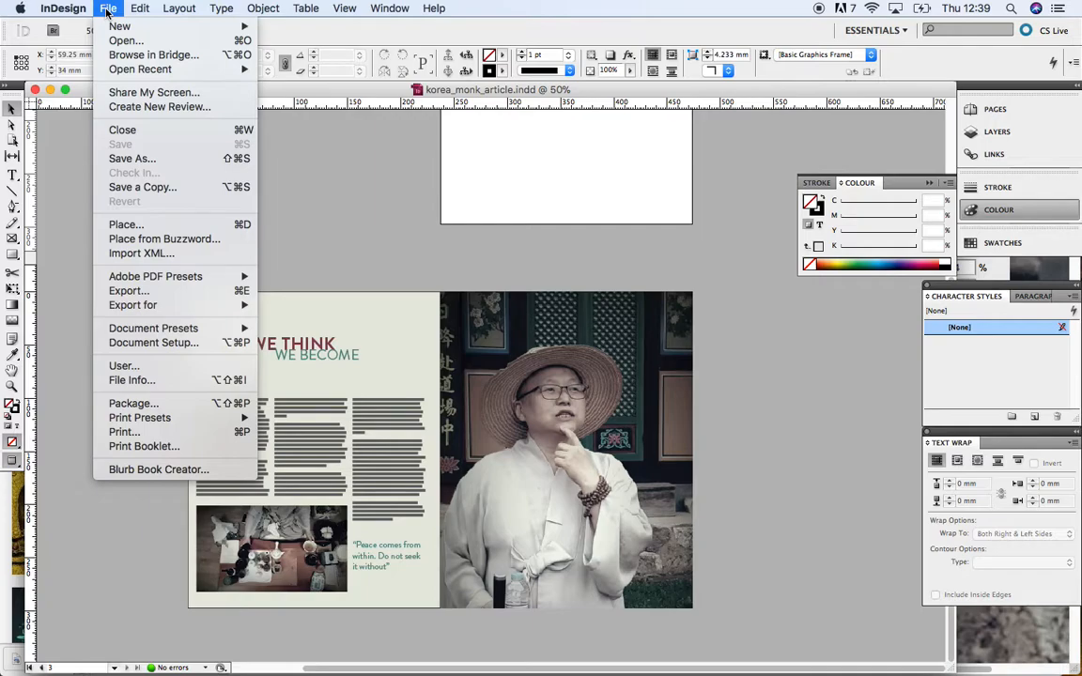
click(177, 296)
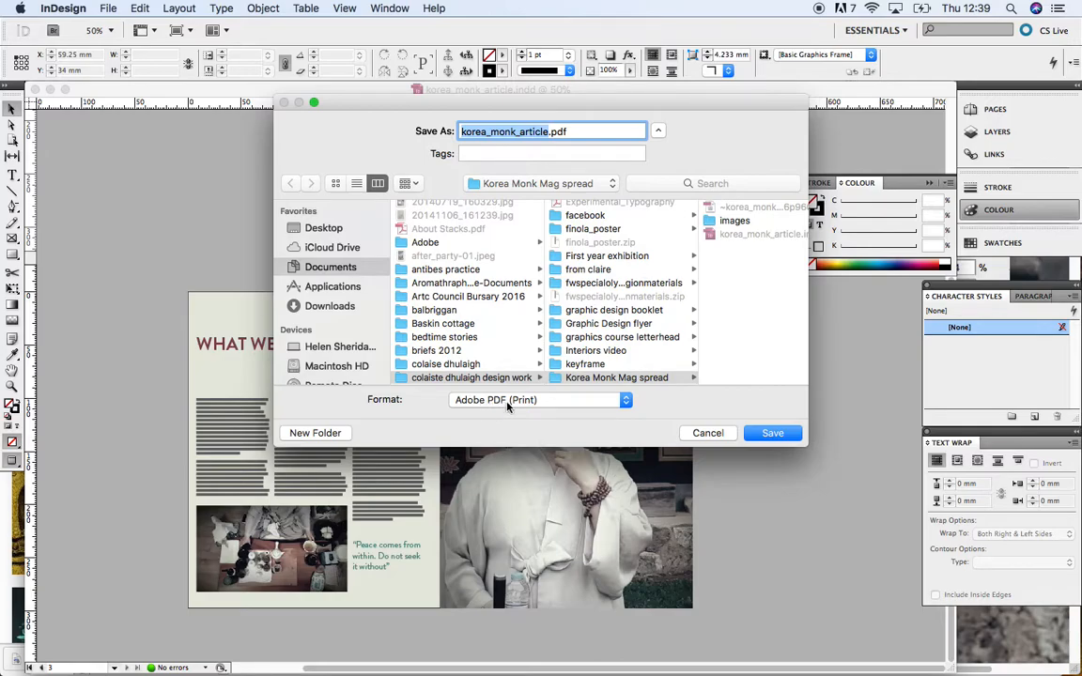
click(605, 377)
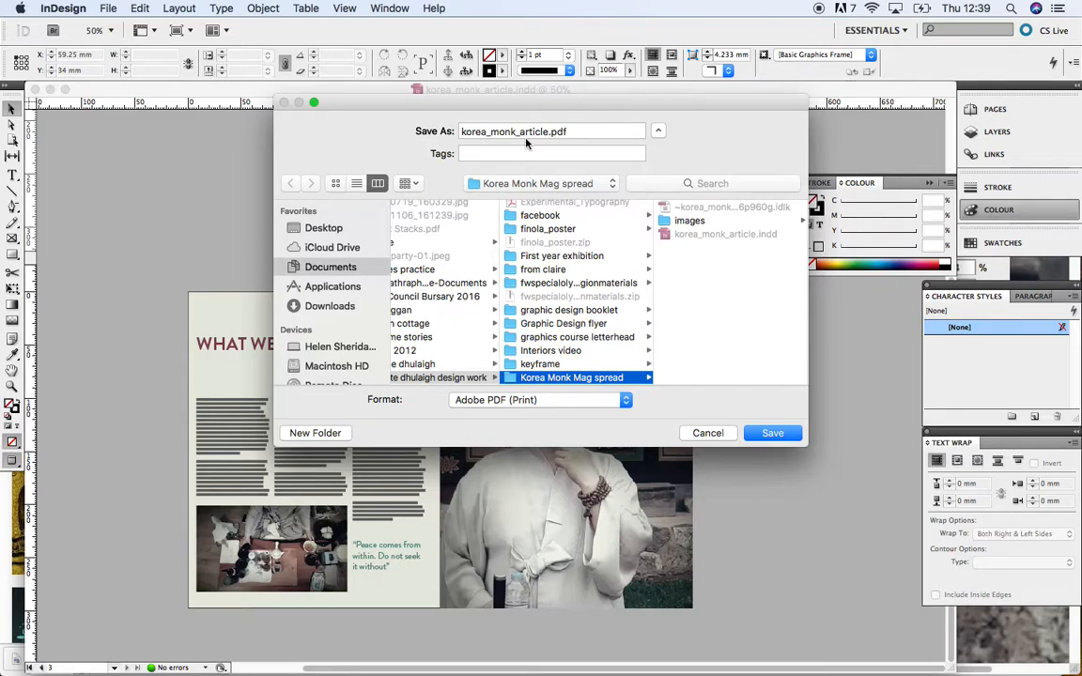
click(758, 438)
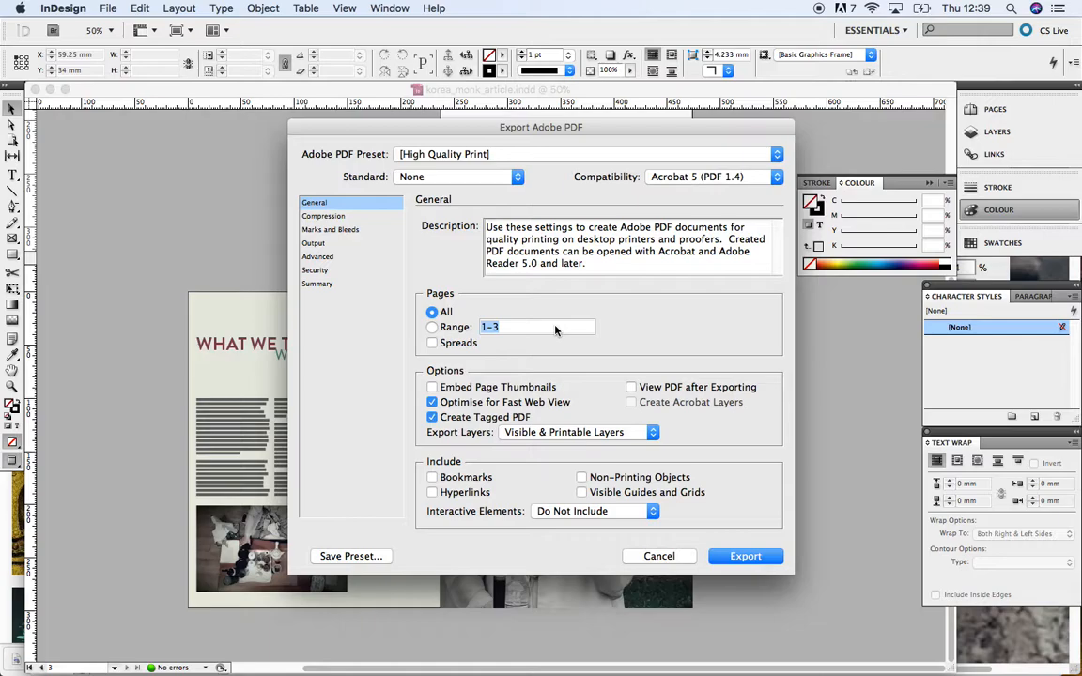
Set the PDF export to spreads and limit the page range to 2-3
click(432, 343)
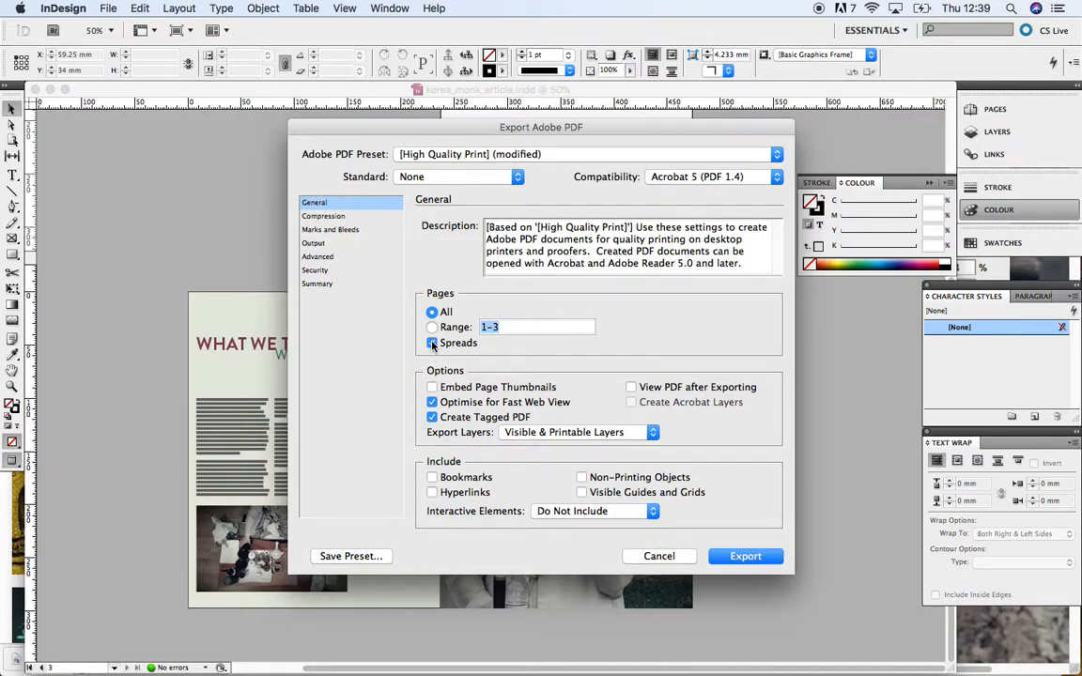
click(431, 327)
click(486, 327)
key(BackSpace)
text(2)
click(518, 331)
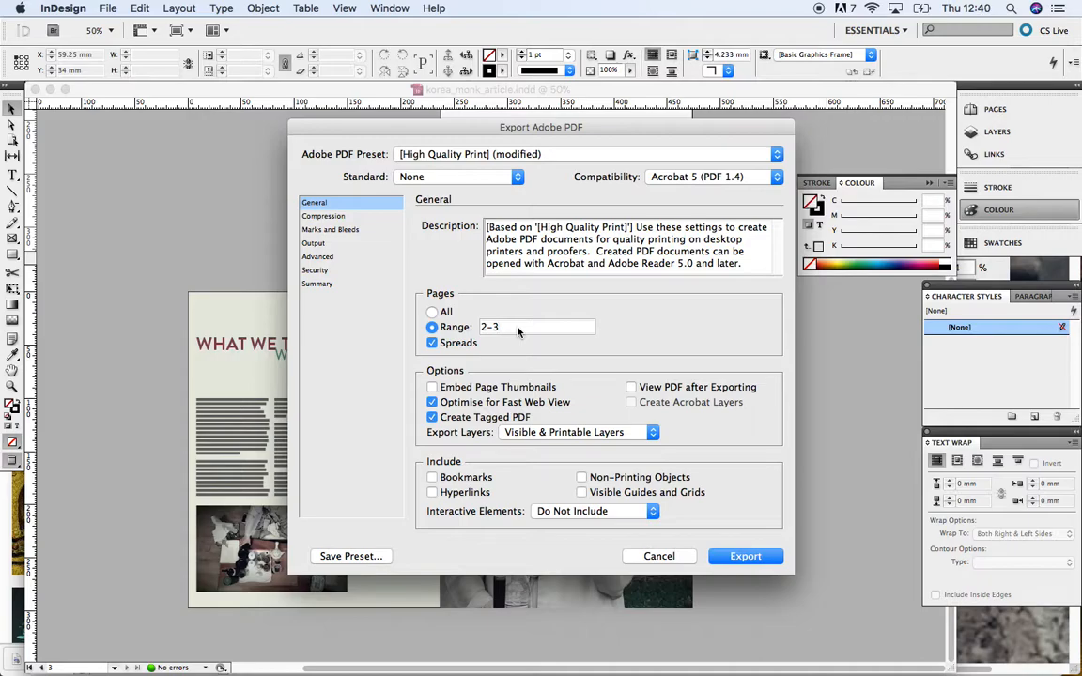
Review the compression, marks and bleeds, and output settings, and export the PDF
click(345, 217)
click(345, 231)
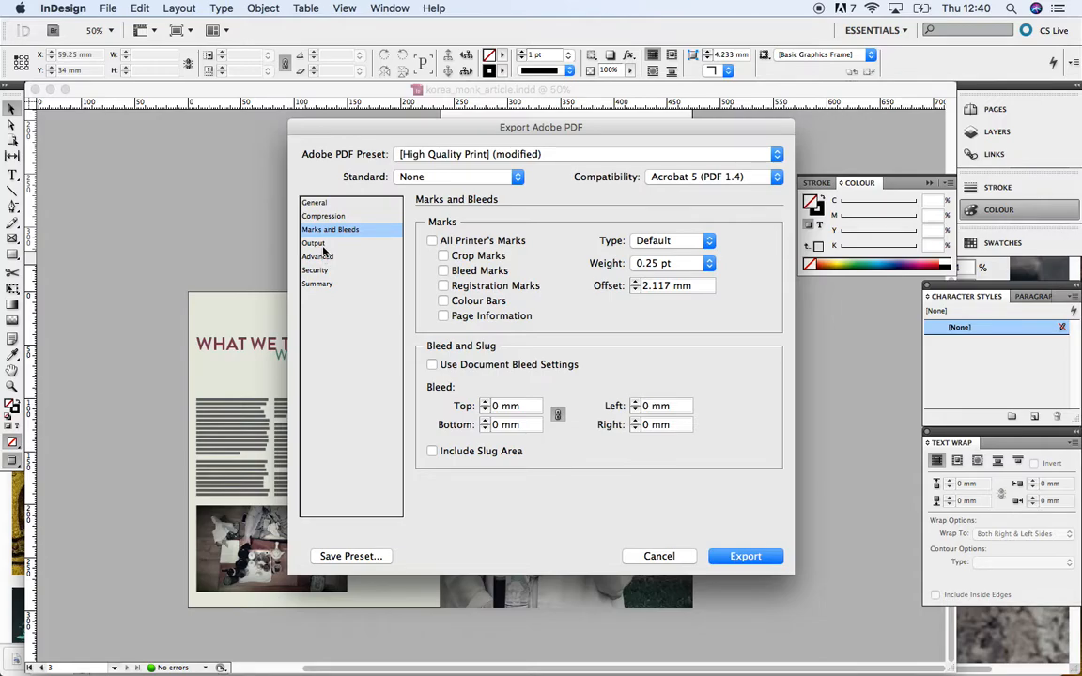
click(322, 246)
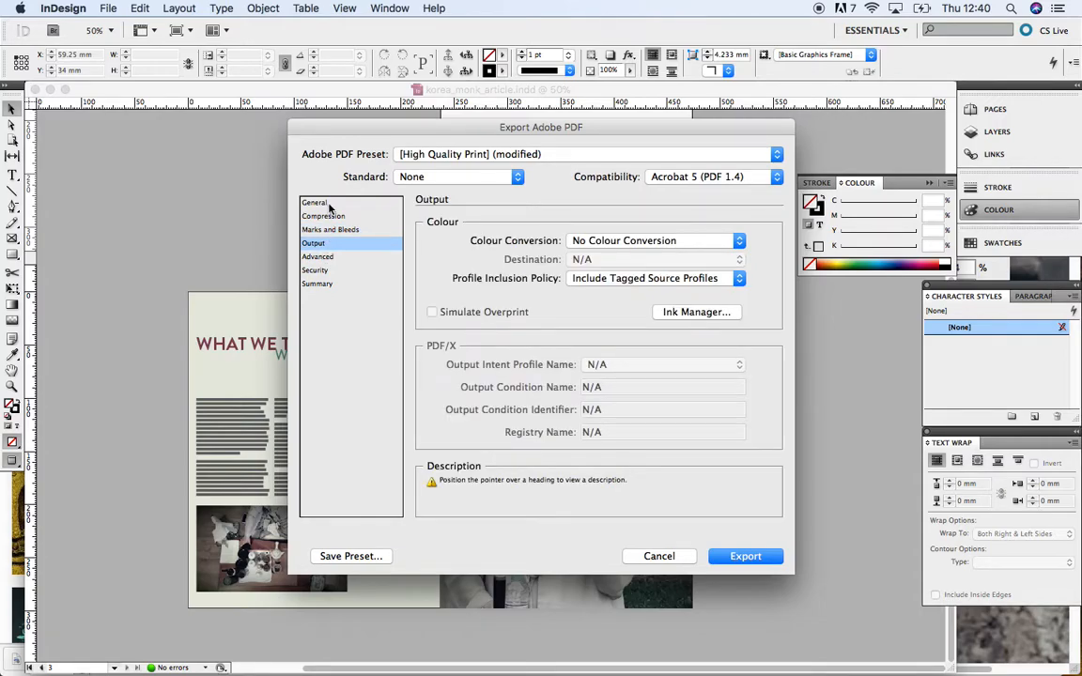
click(298, 201)
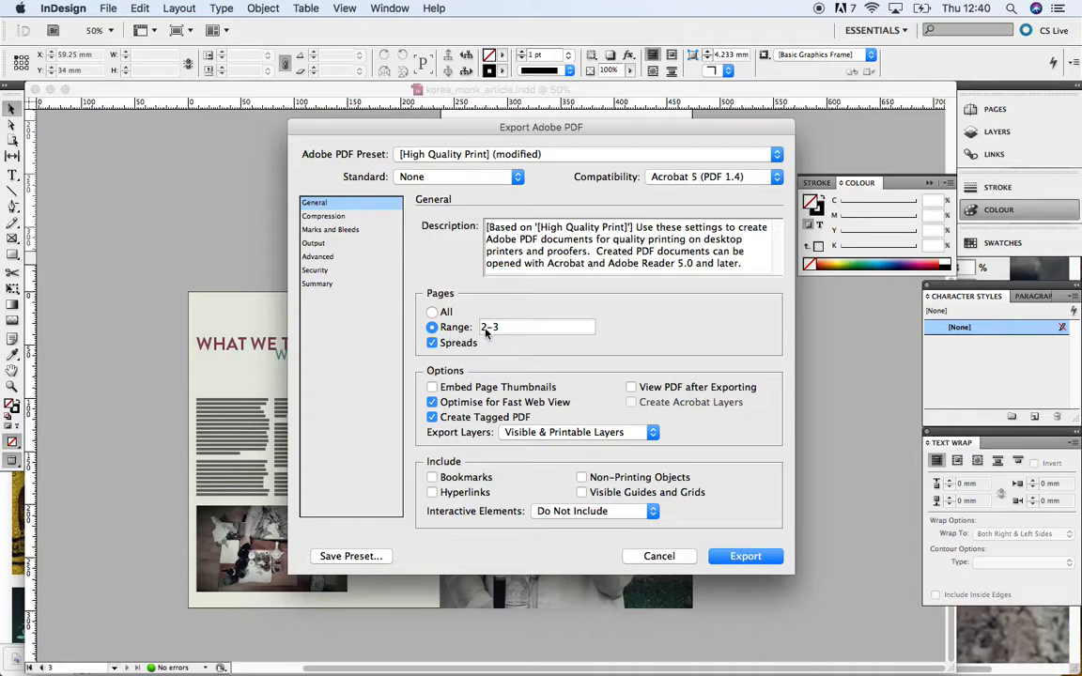
click(740, 558)
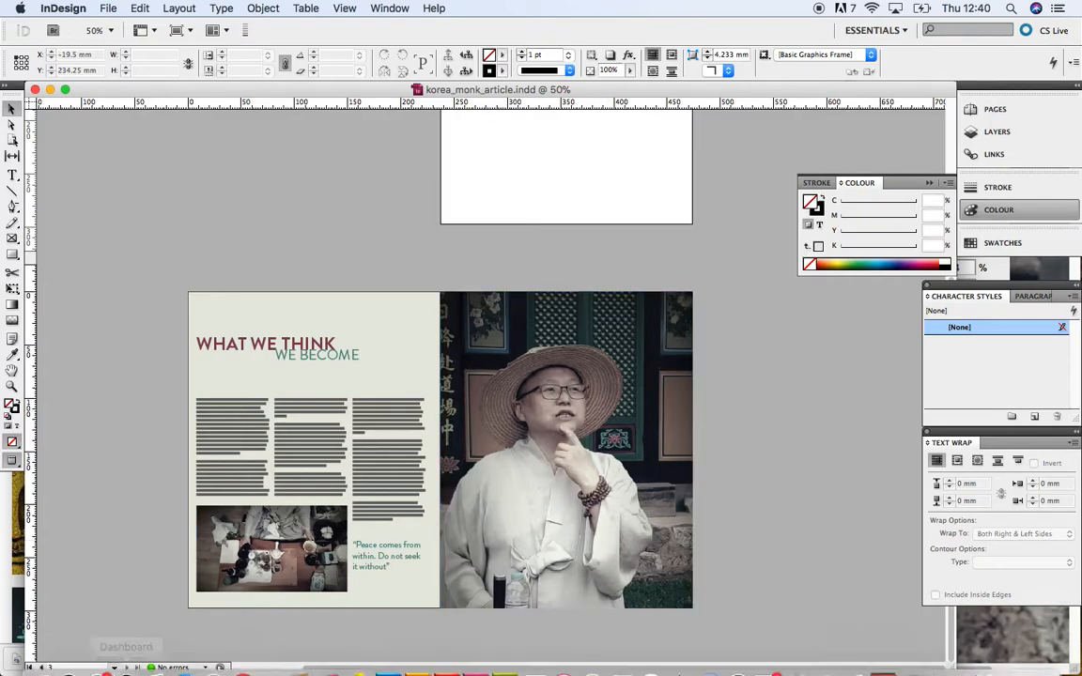
Switch to Finder and open korea_monk_article.pdf from the Korea Monk Mag spread folder inside the colaiste dhulaigh design work documents
click(42, 655)
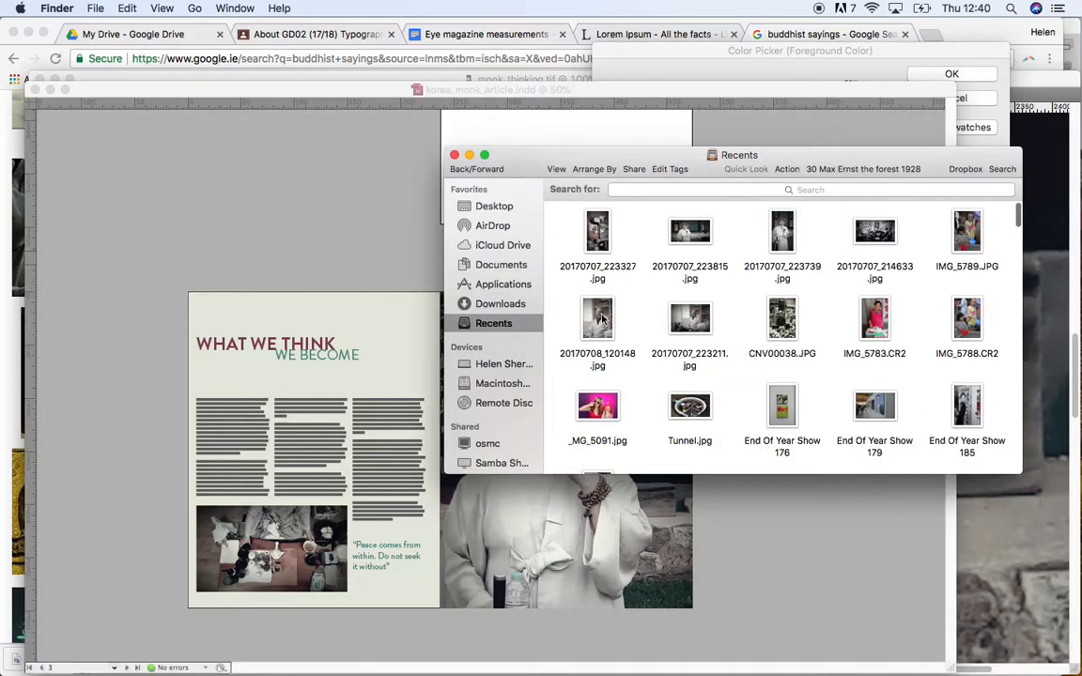
click(465, 364)
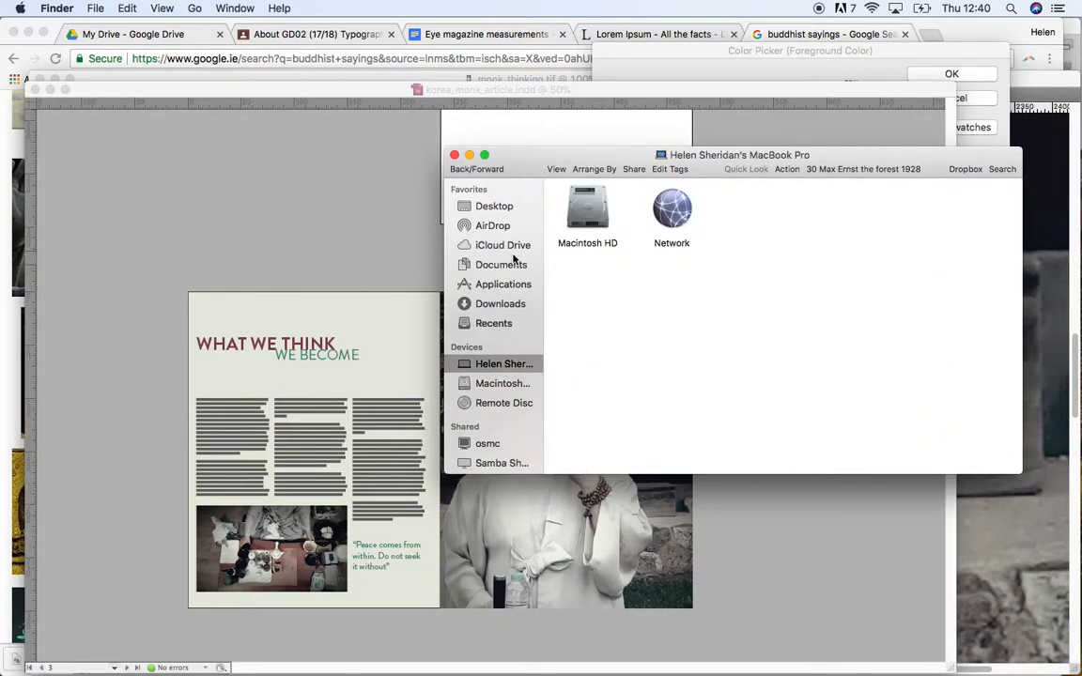
click(479, 266)
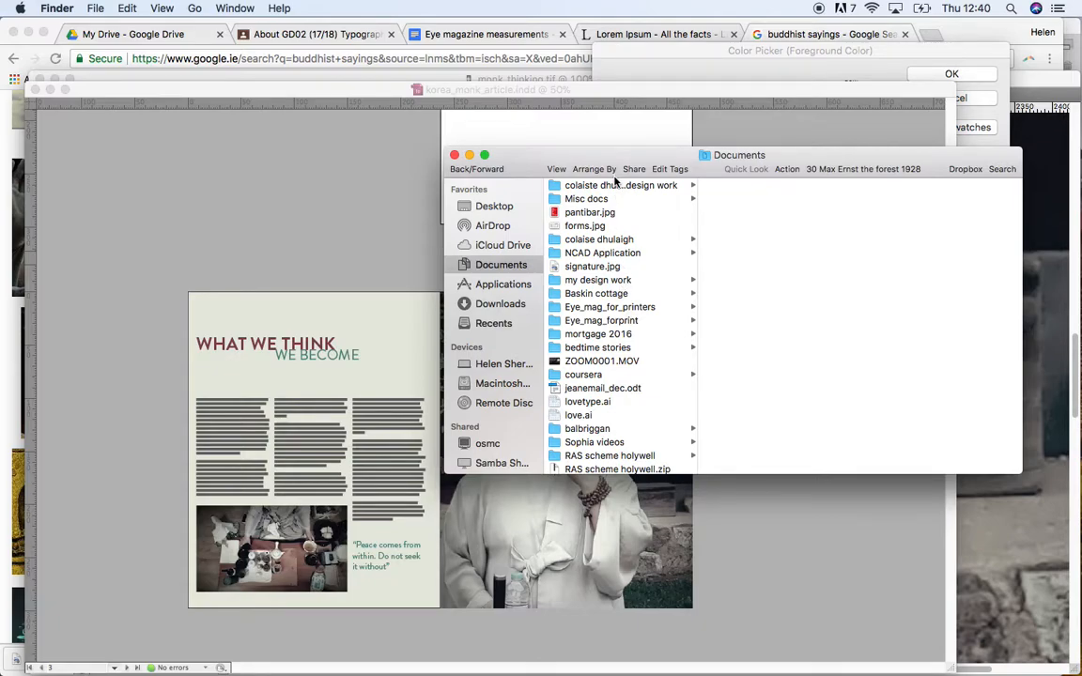
click(615, 185)
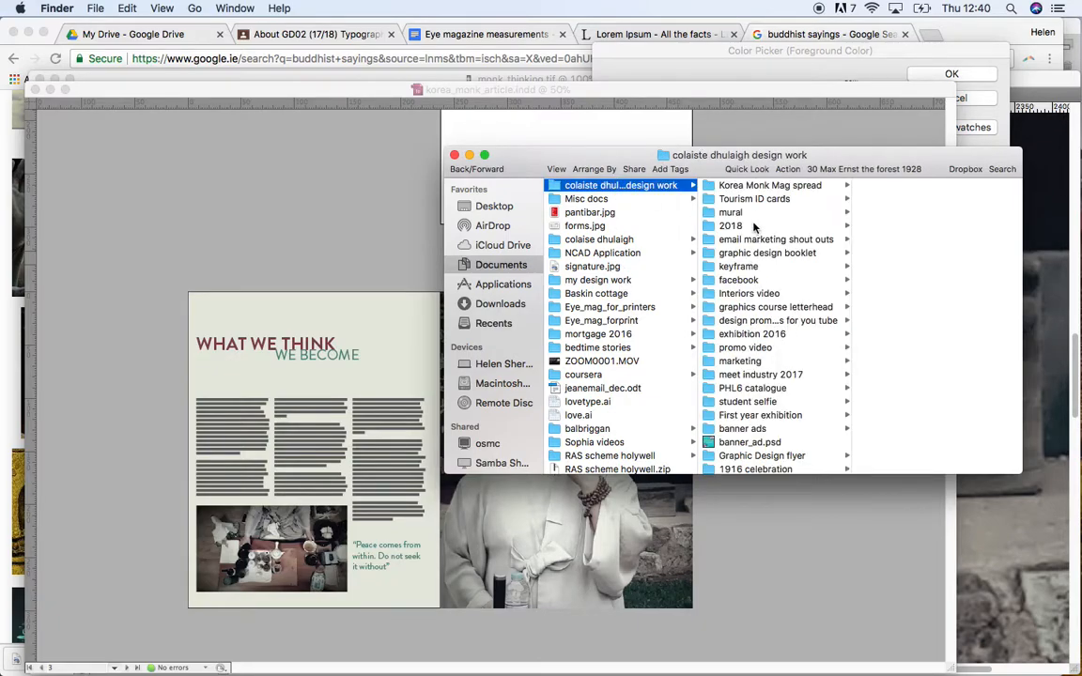
click(719, 185)
drag(752, 155, 530, 140)
click(673, 174)
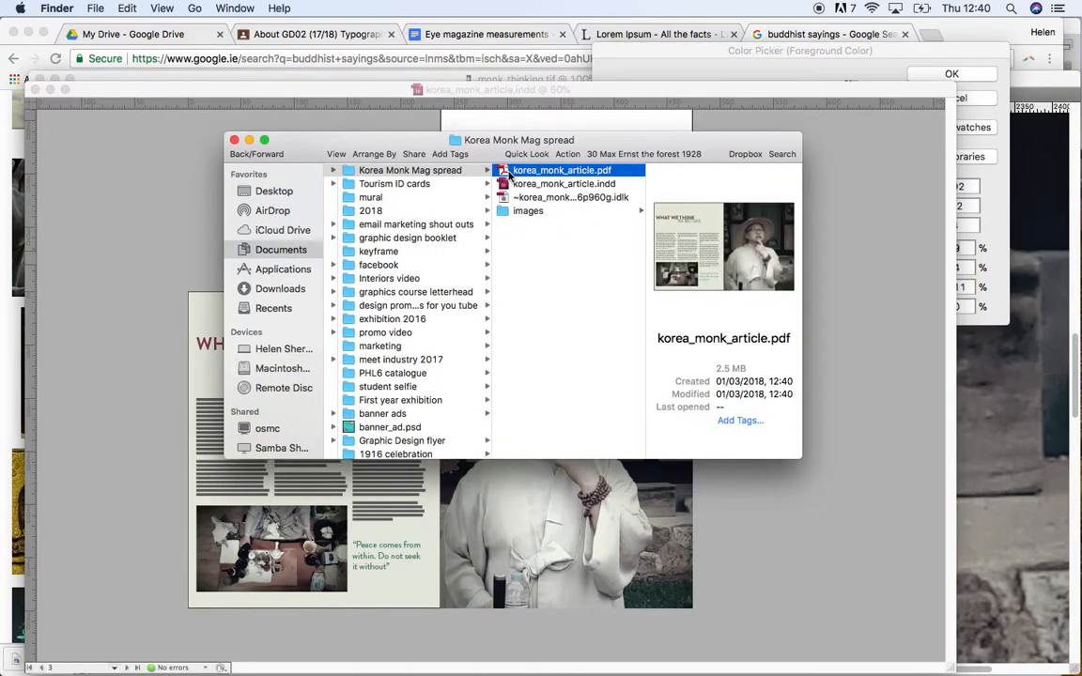
double_click(509, 175)
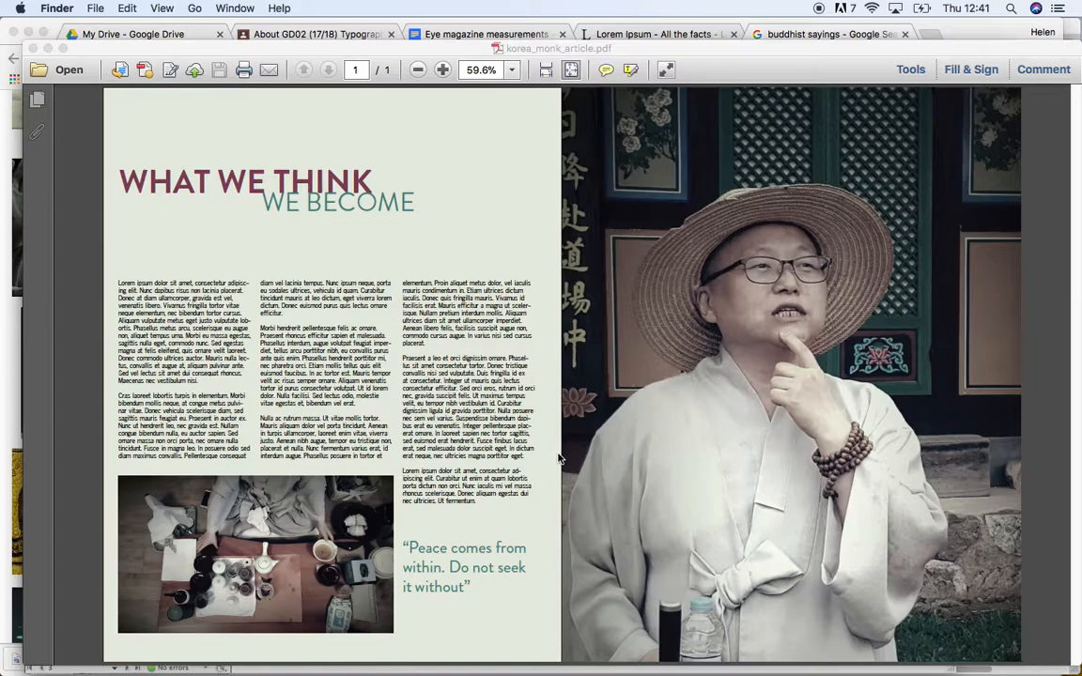
Examine the PDF, the InDesign file, the lock file and the images folder in the Korea Monk Mag spread folder, and return to the PDF
click(38, 663)
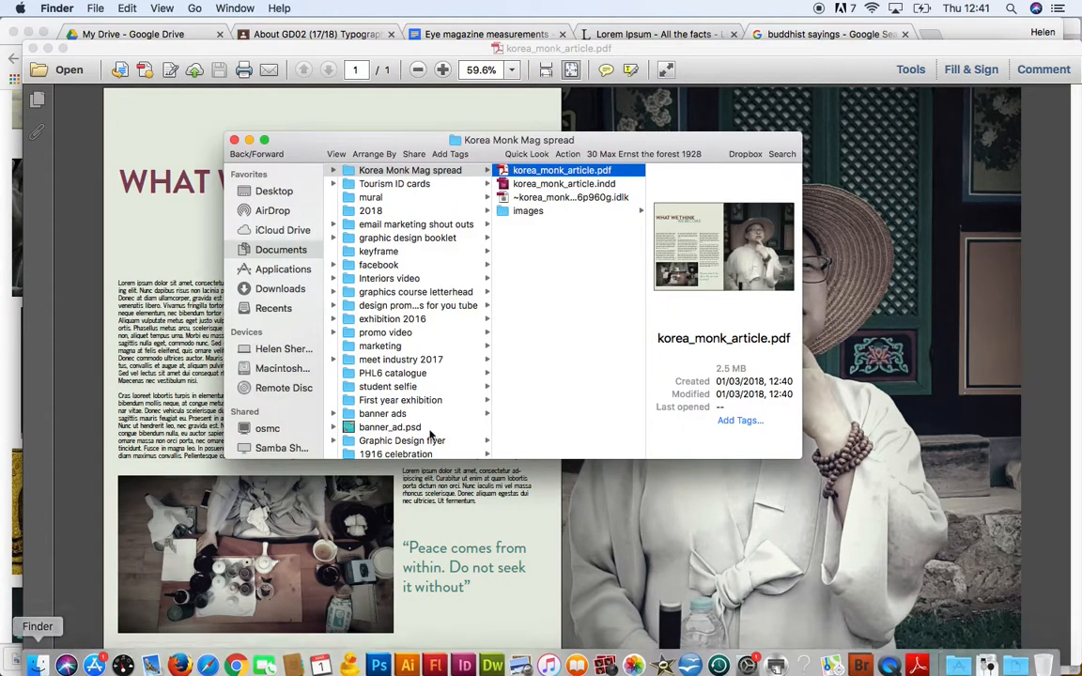
click(518, 211)
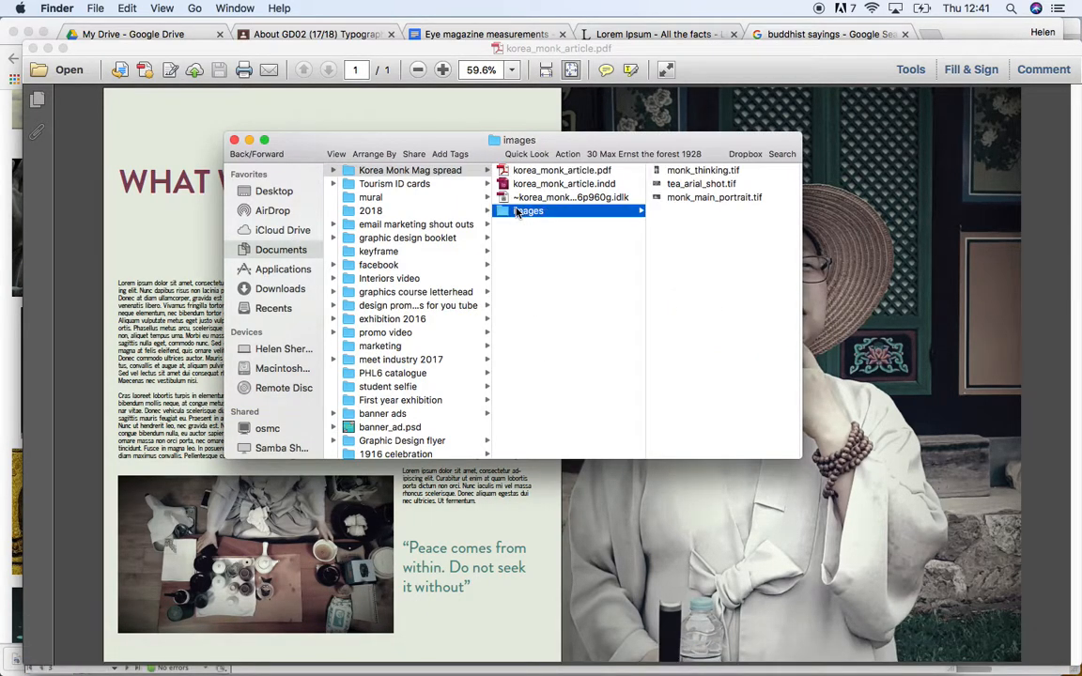
click(542, 185)
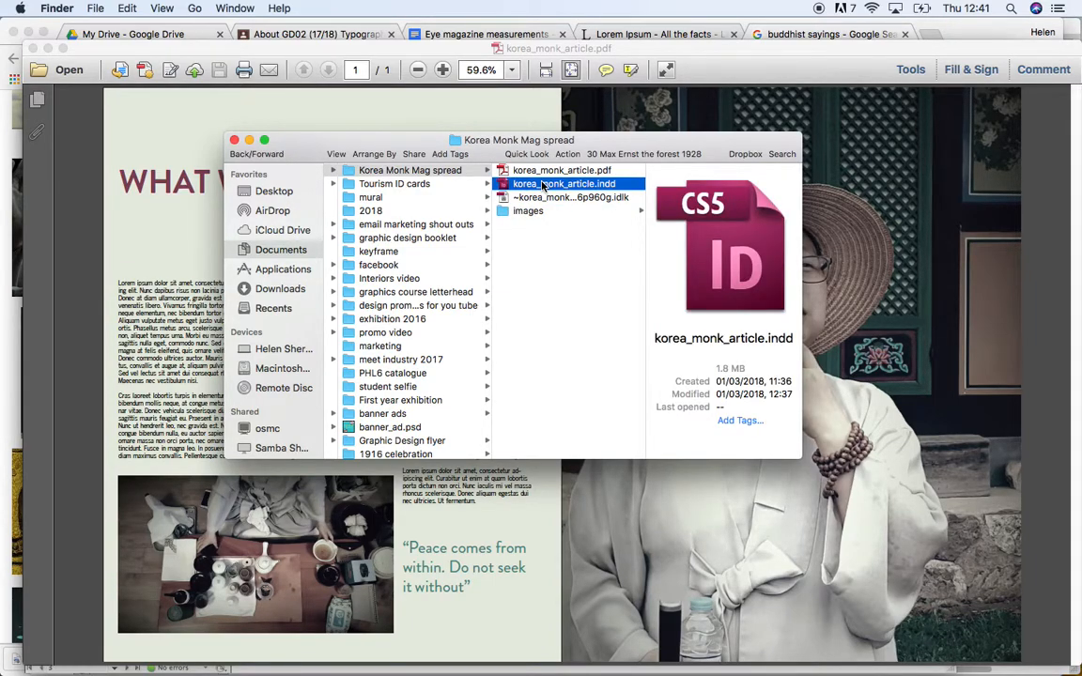
click(541, 171)
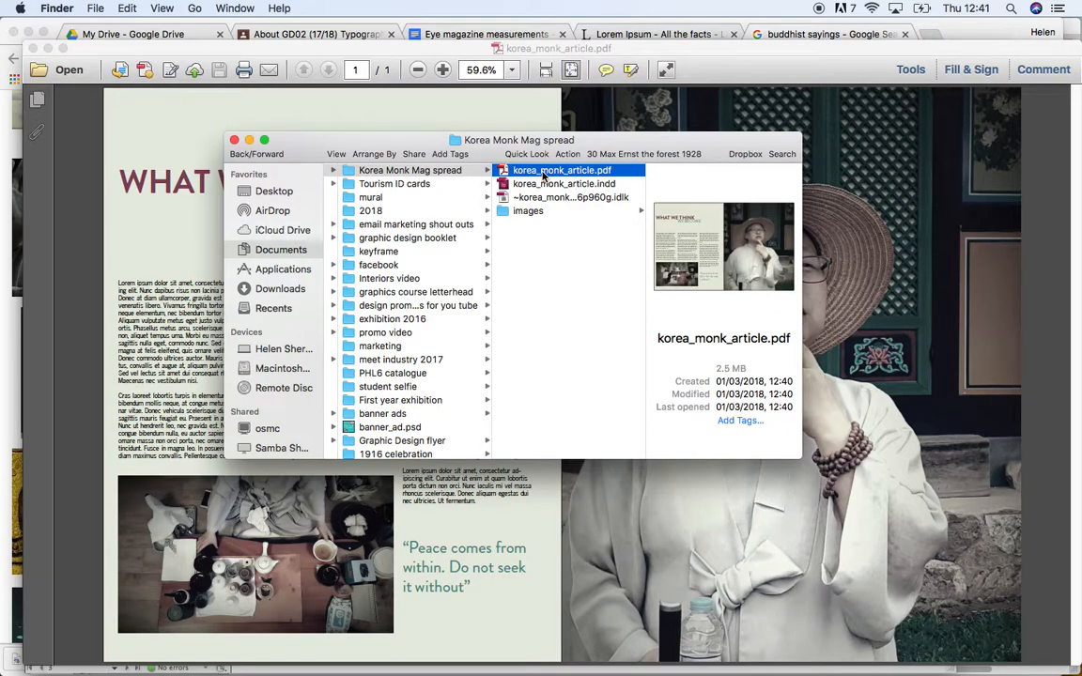
click(544, 198)
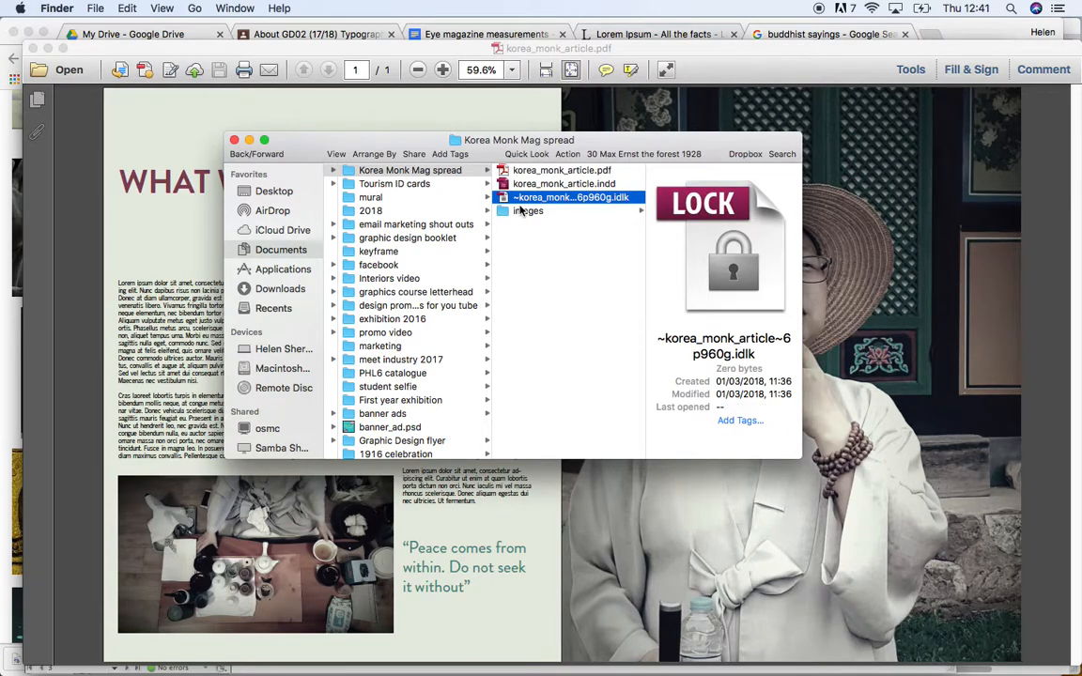
key(Up)
key(Up)
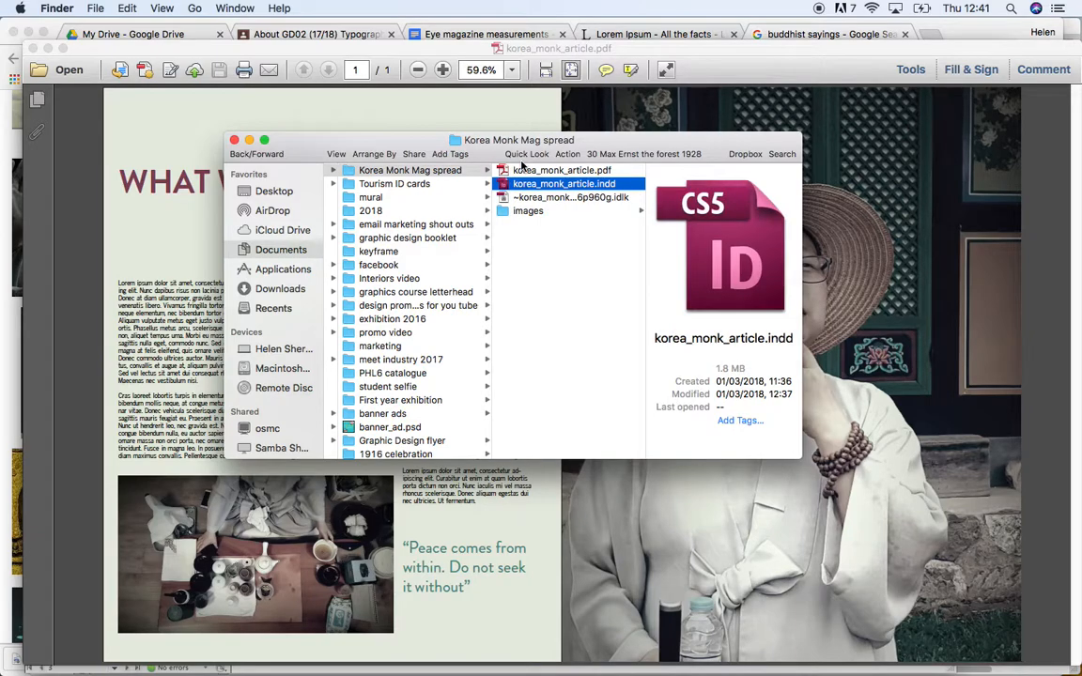
click(522, 211)
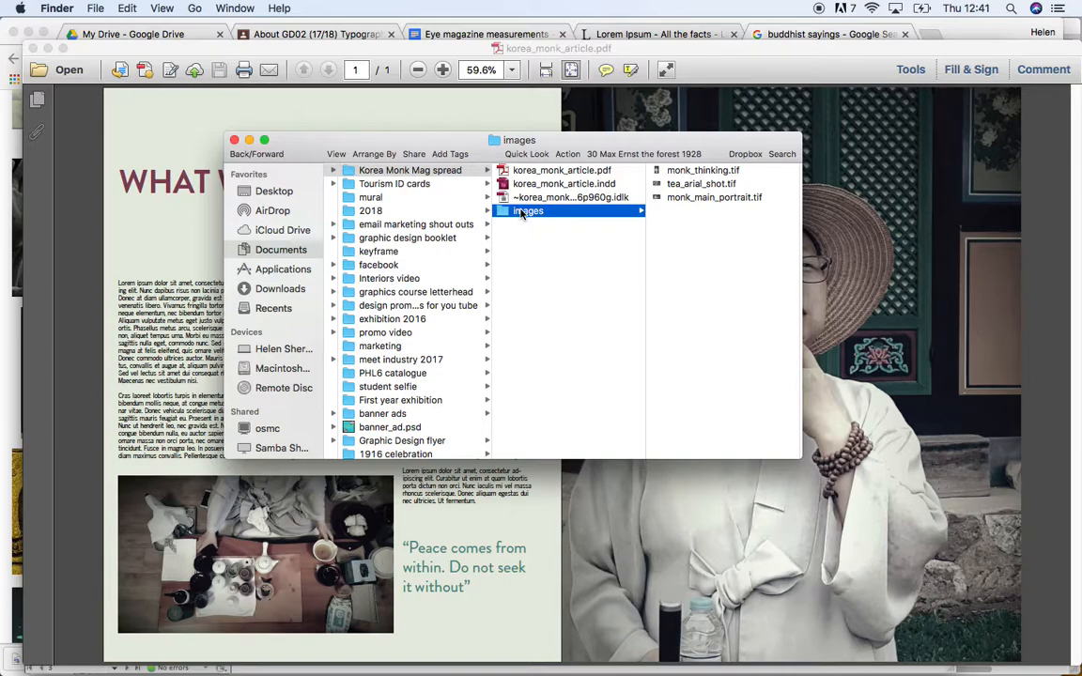
click(488, 117)
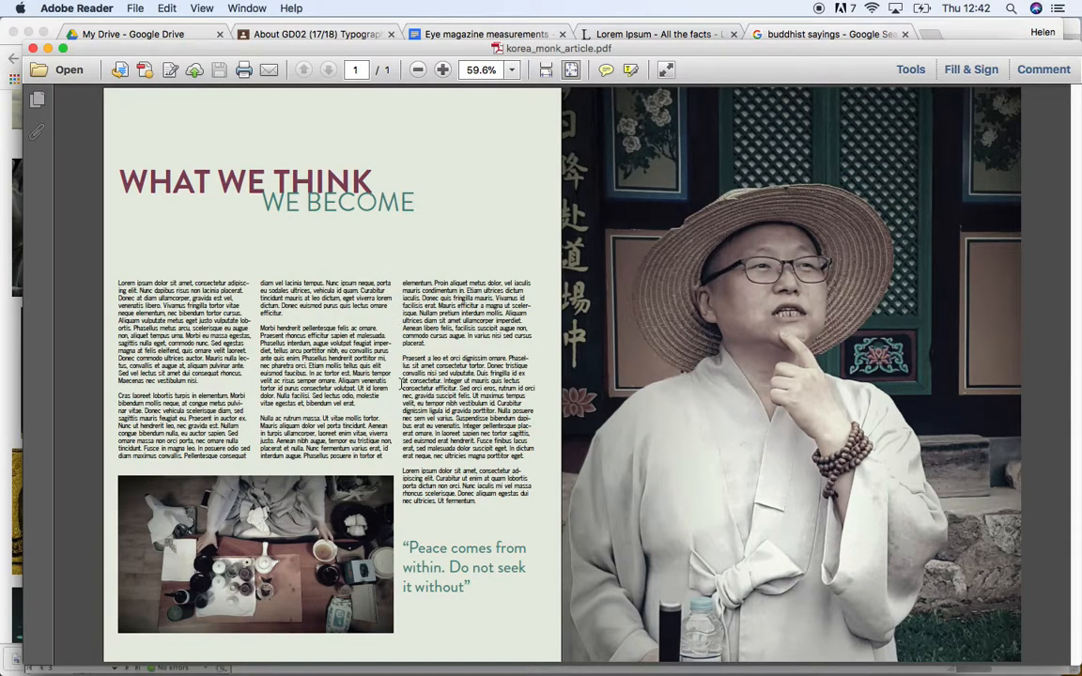
Switch to Photoshop and dismiss the open foreground colour picker without changing the colour
mouse_move(293, 673)
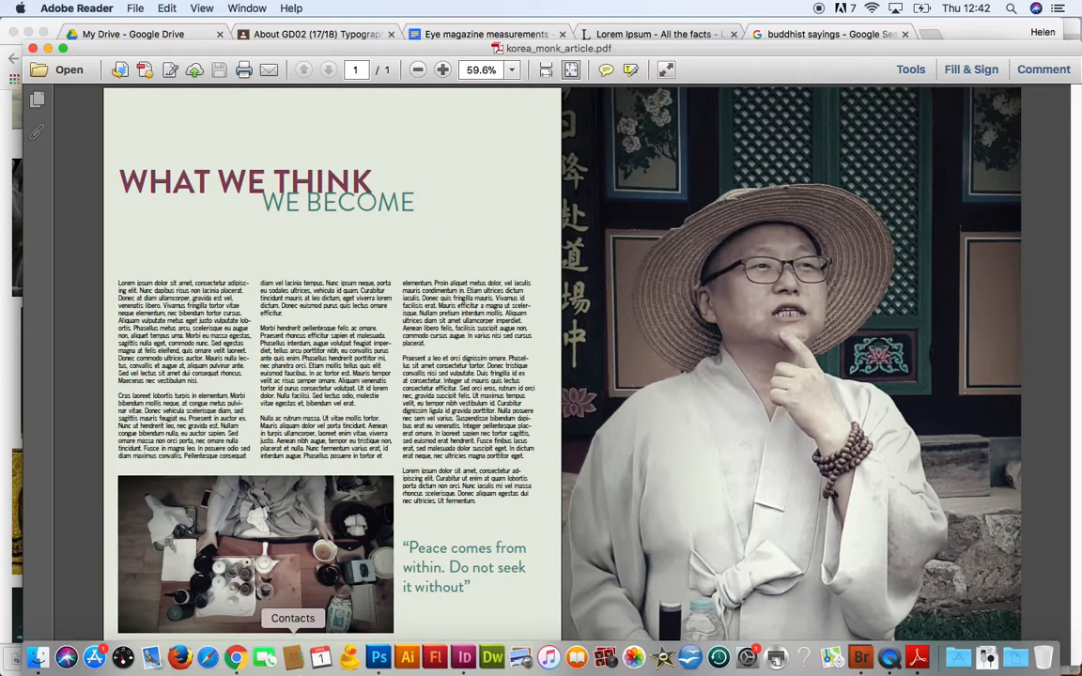
click(378, 662)
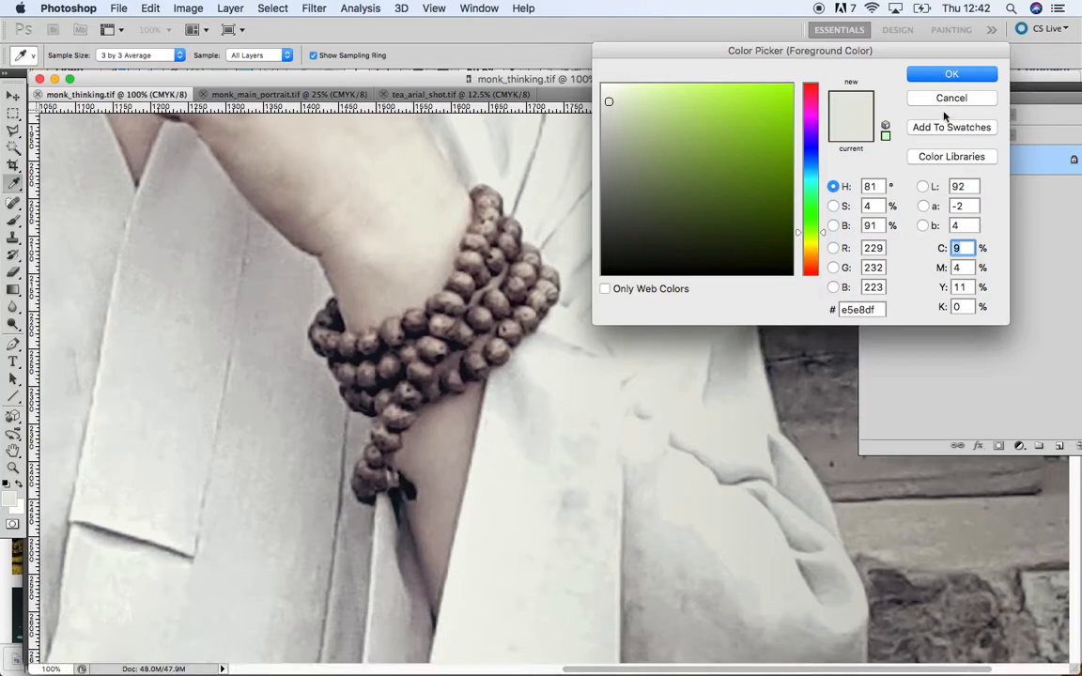
click(951, 98)
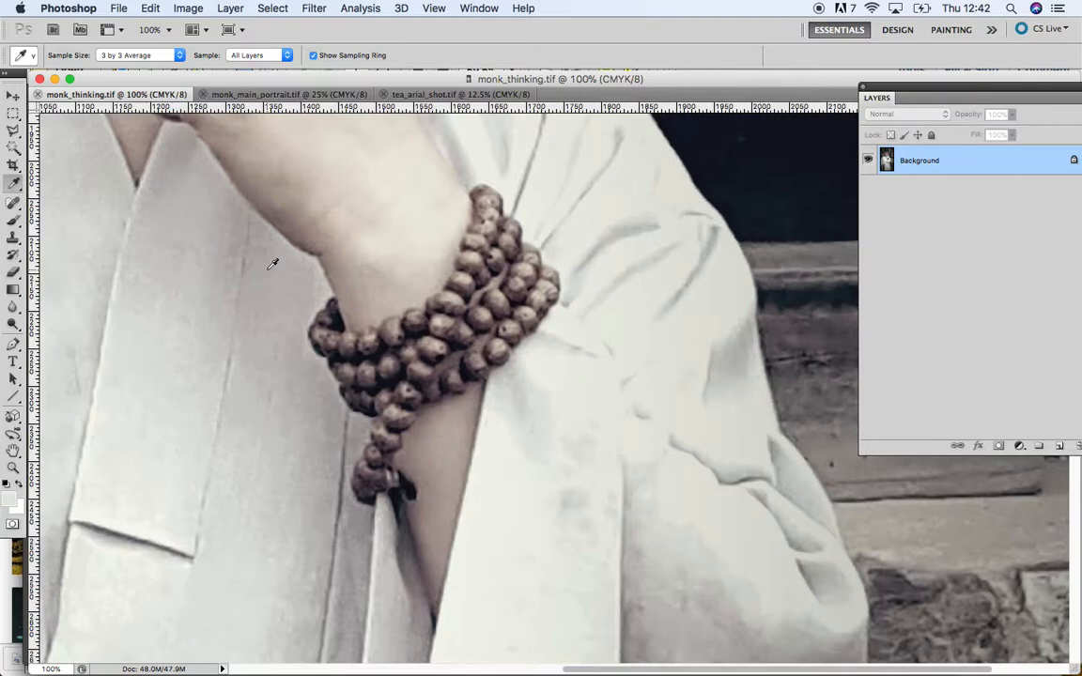
Create a new 594 × 420 mm document at 300 pixels/inch in CMYK Color with a white background
click(119, 11)
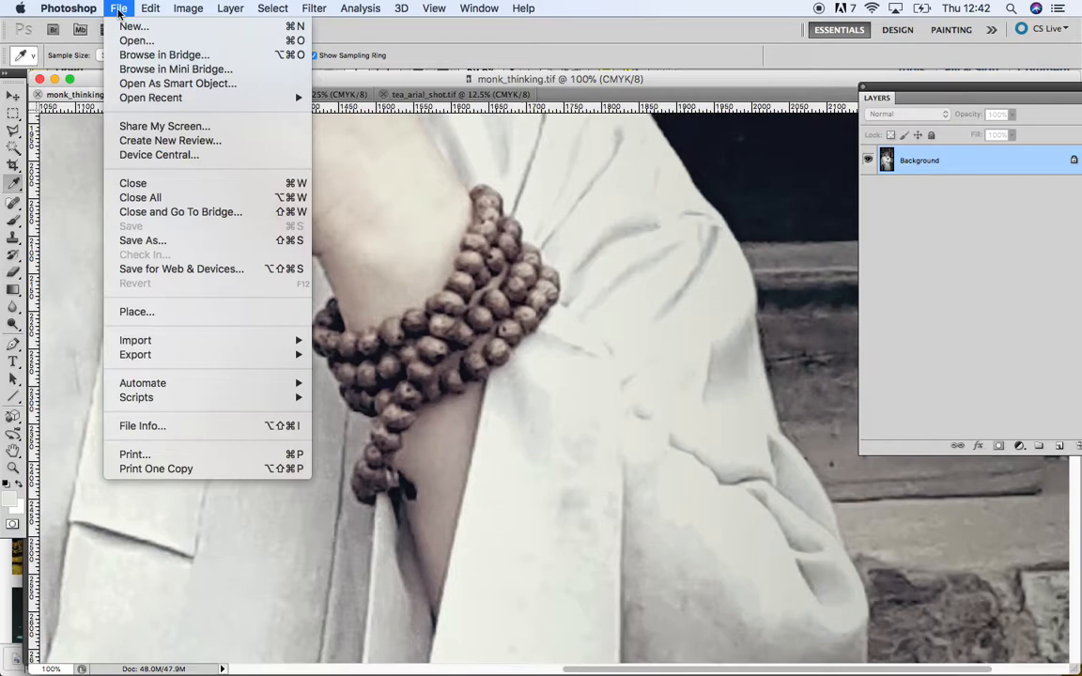
click(134, 26)
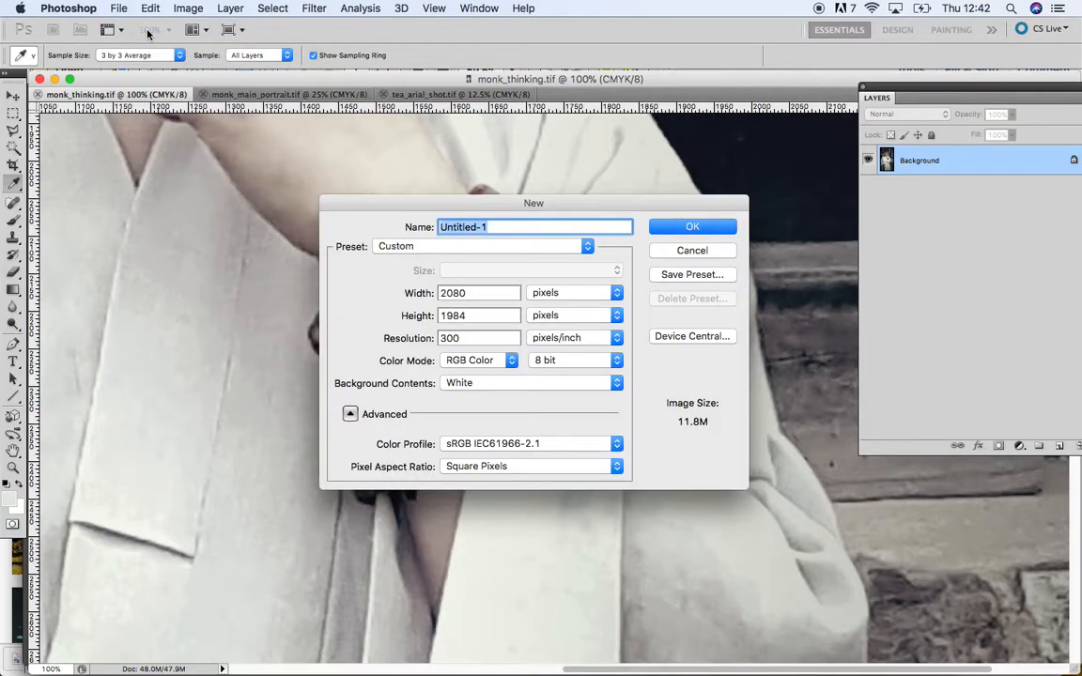
click(548, 293)
click(549, 338)
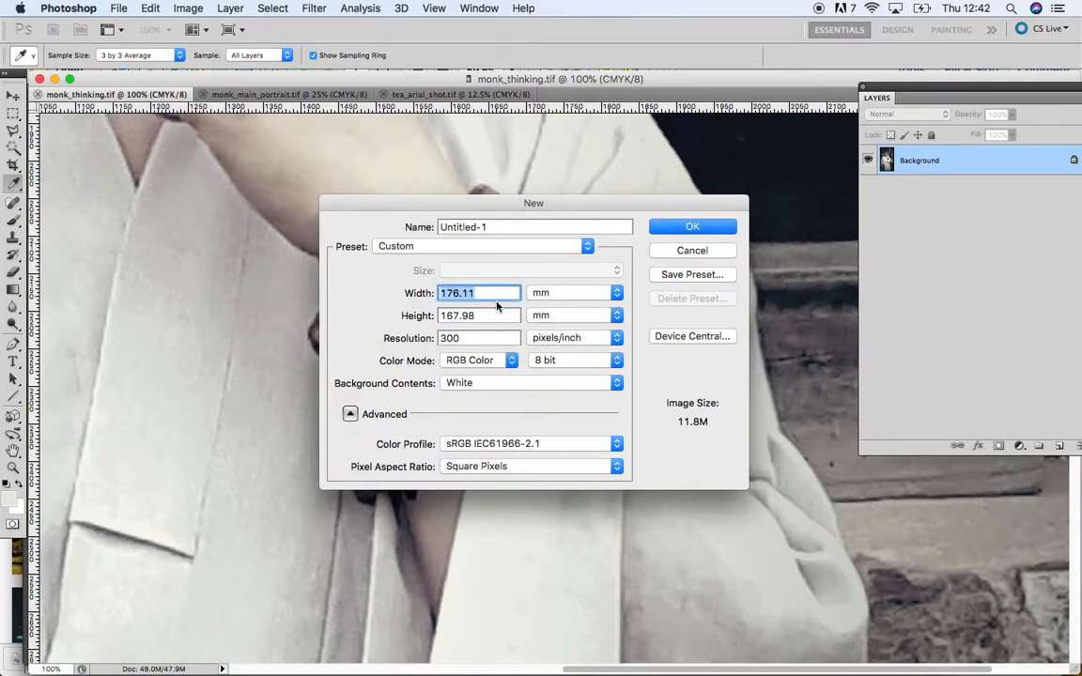
text(594)
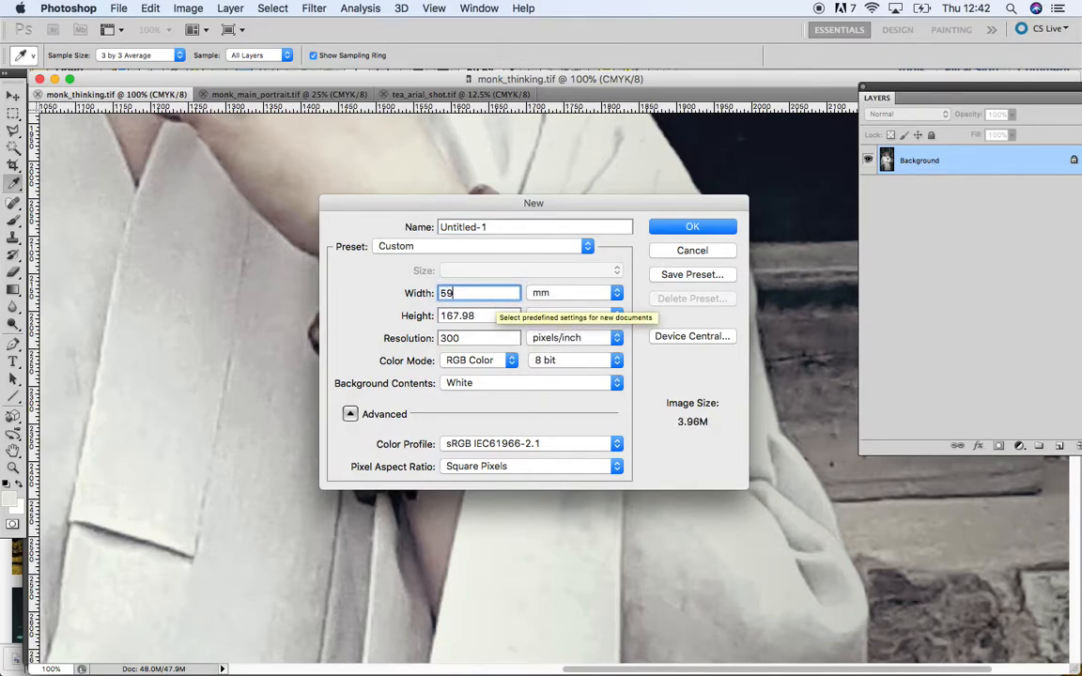
click(489, 316)
drag(489, 315, 393, 293)
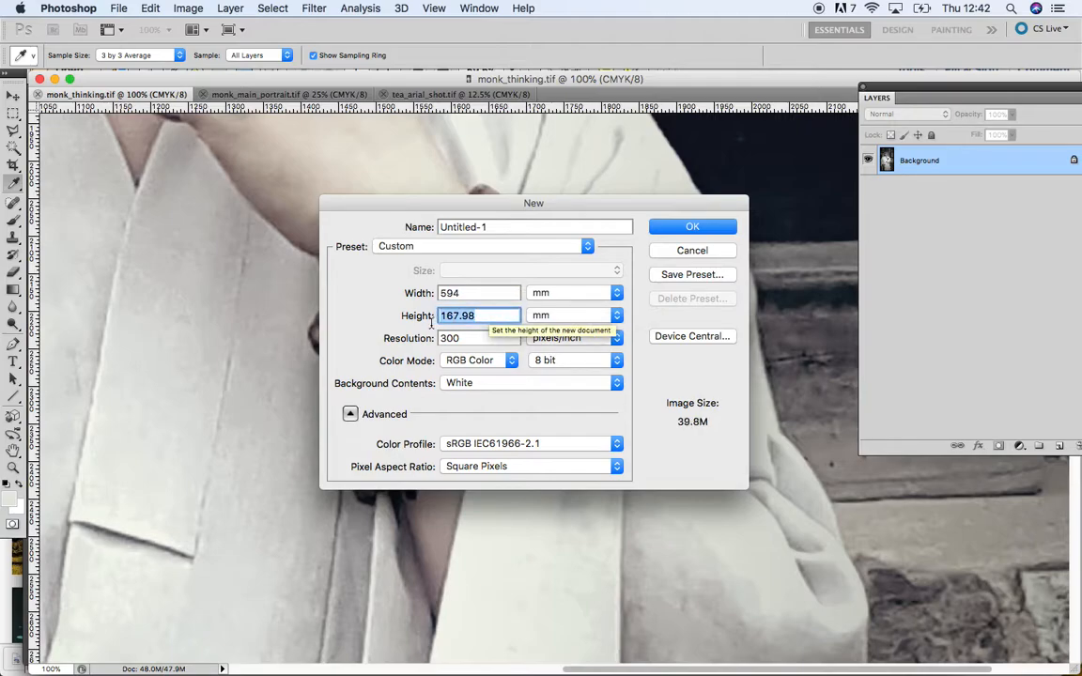
text(420)
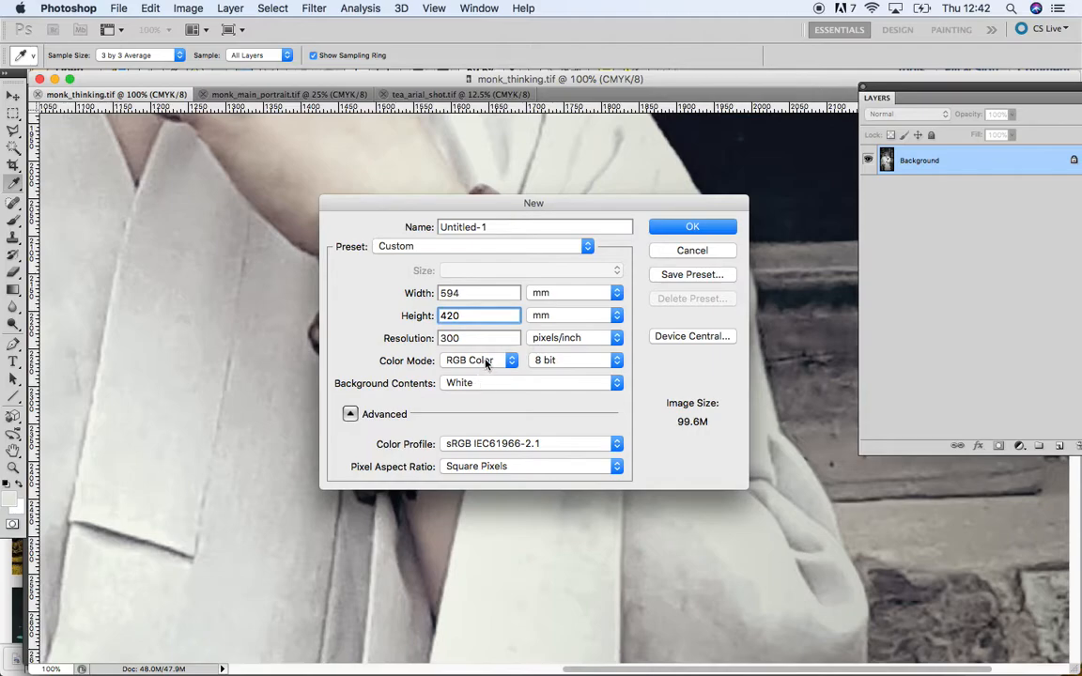
click(484, 361)
click(488, 373)
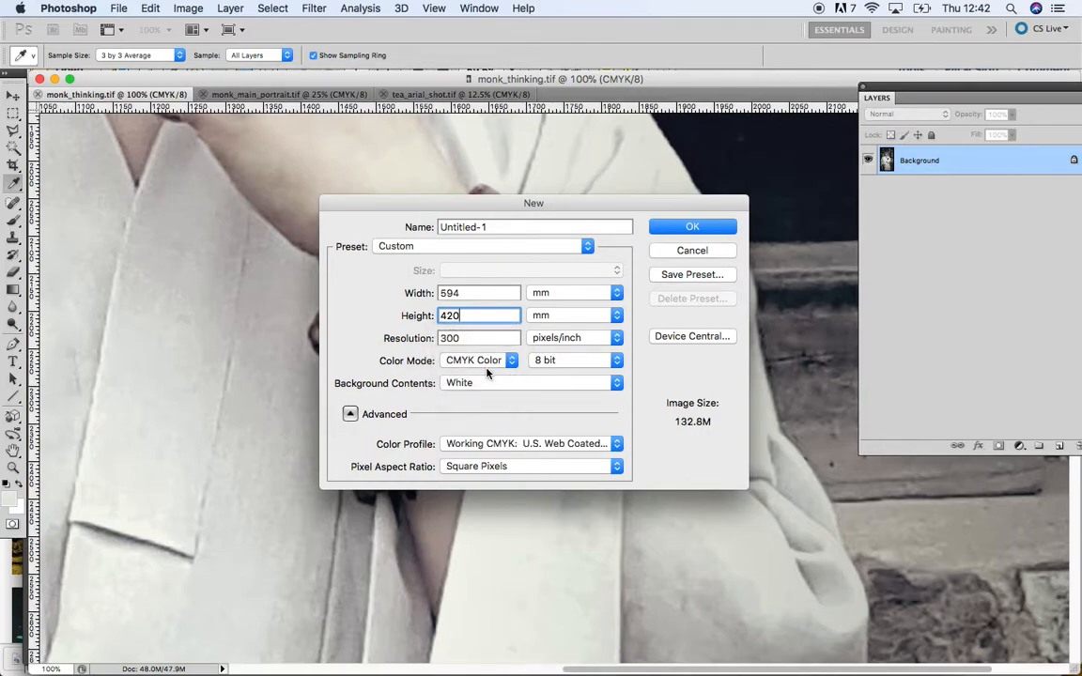
click(673, 229)
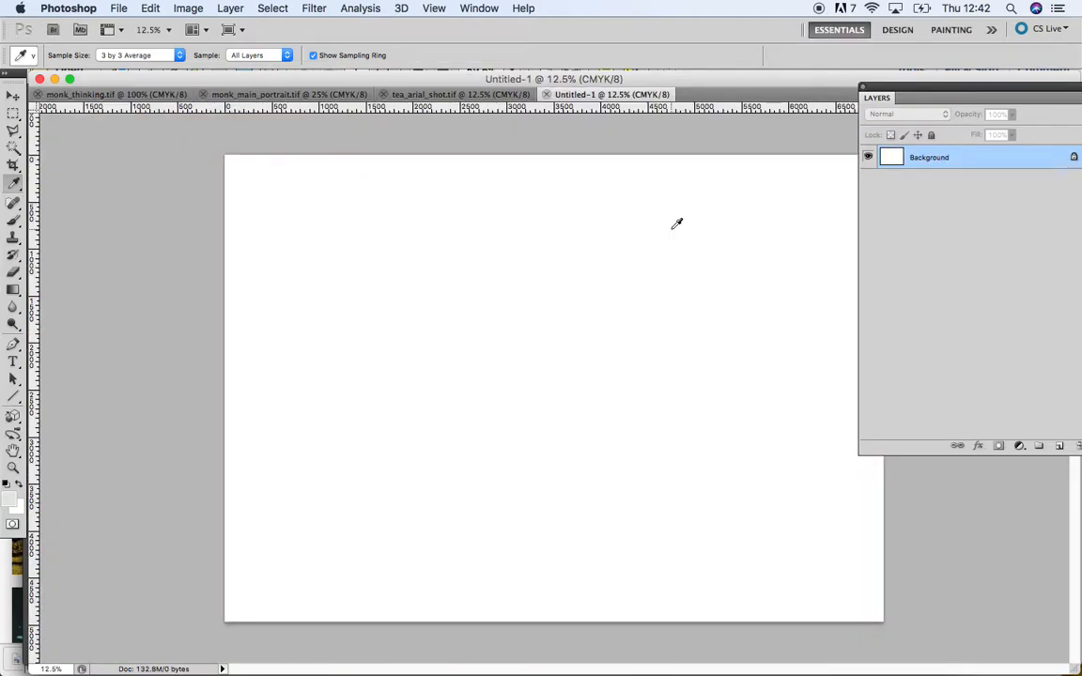
Open korea_monk_article.pdf from the Korea Monk Mag spread folder for import
click(119, 8)
click(130, 41)
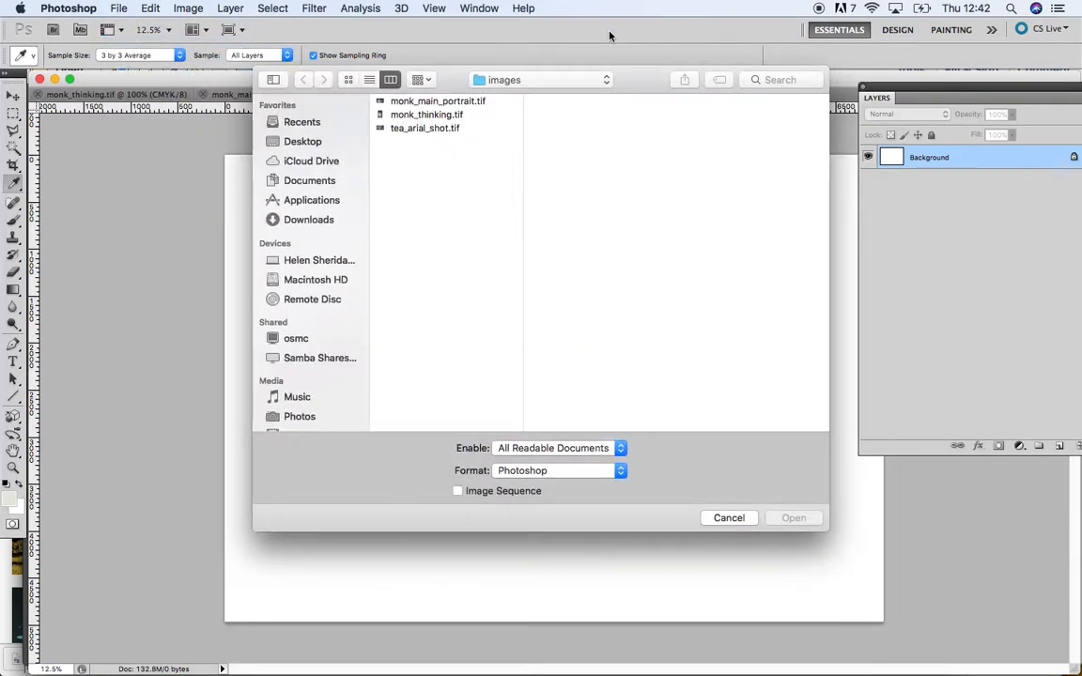
click(546, 83)
click(548, 96)
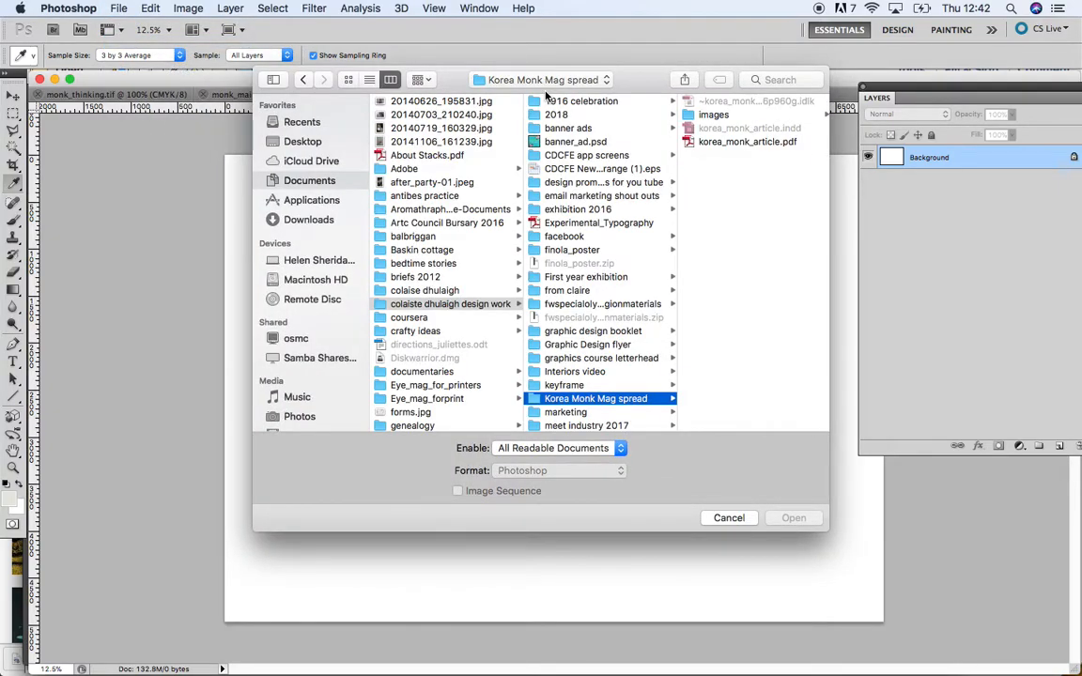
click(708, 142)
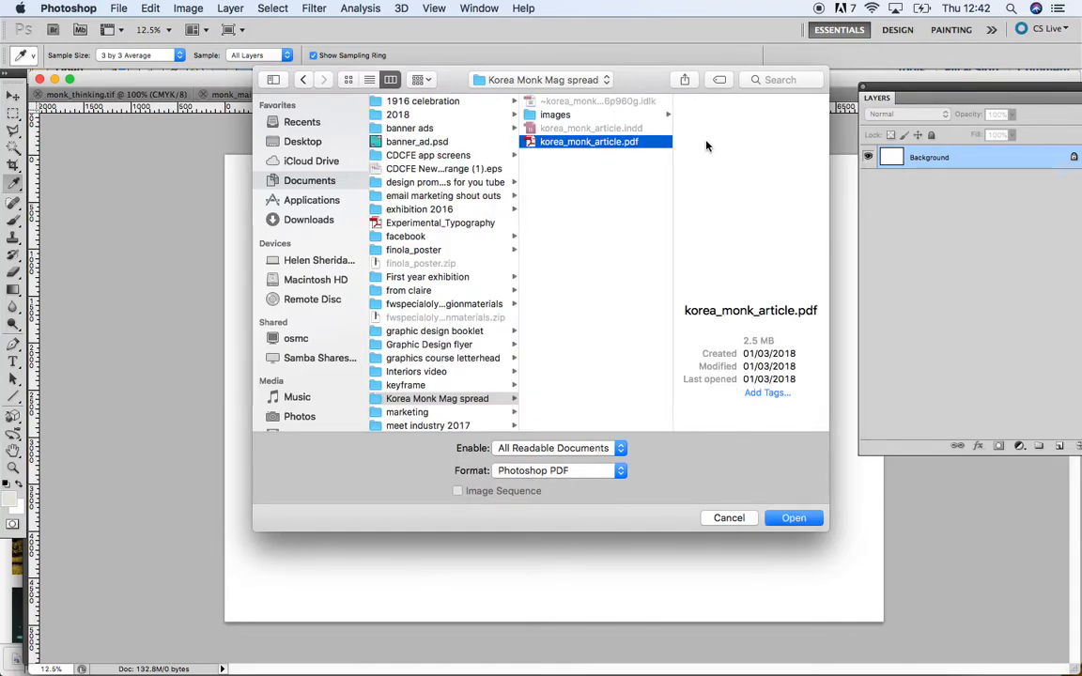
click(789, 518)
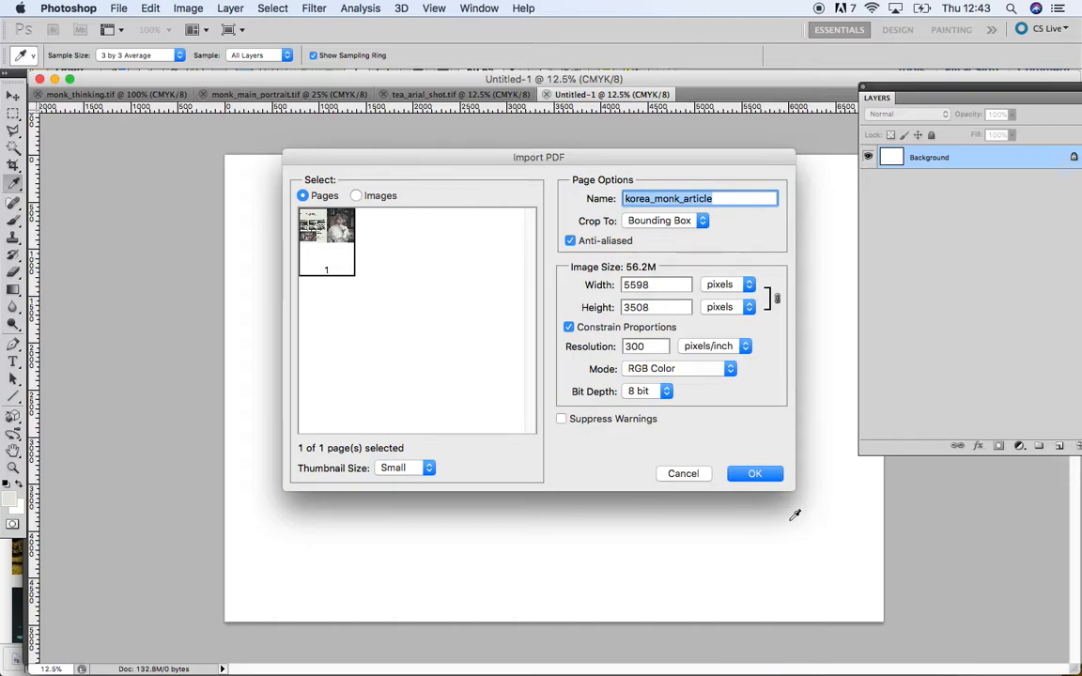
Import the PDF page cropped to the Media Box in CMYK Color mode at 300 pixels/inch
click(704, 222)
click(700, 243)
click(666, 369)
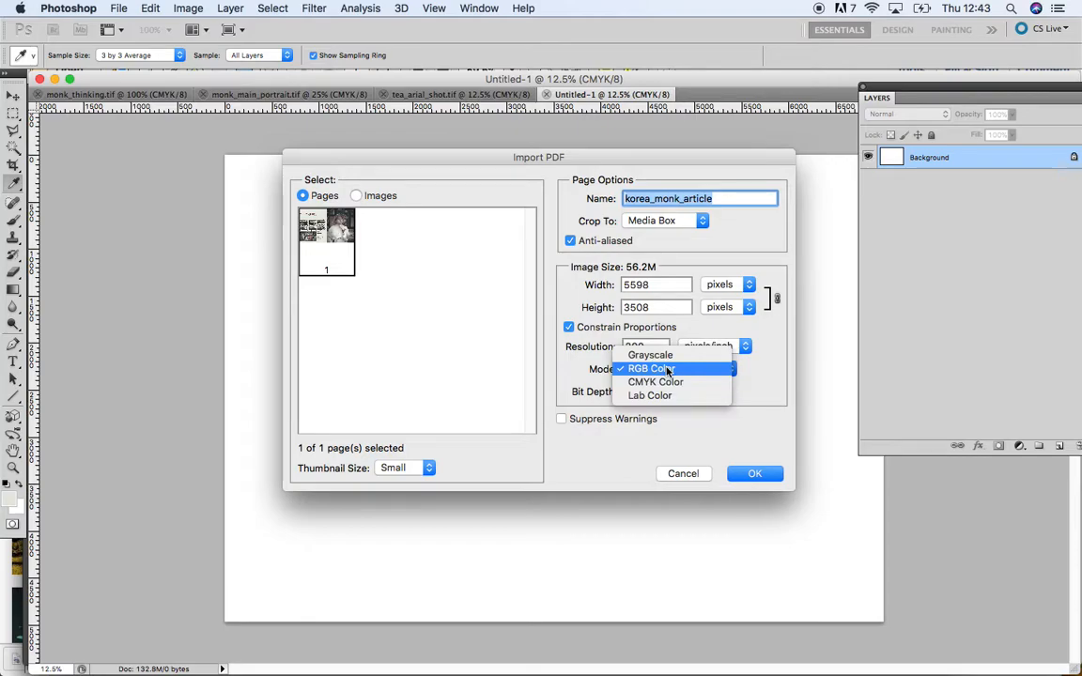
click(668, 380)
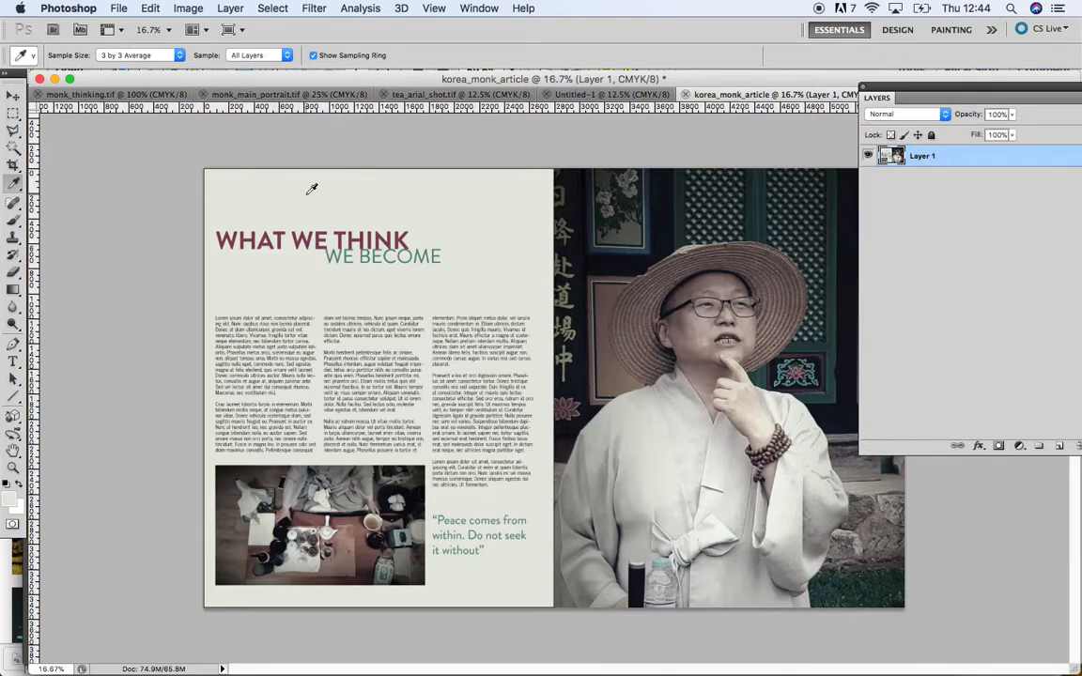
Select the entire spread canvas and set the foreground colour to mid grey b3b4b0
click(272, 9)
click(278, 26)
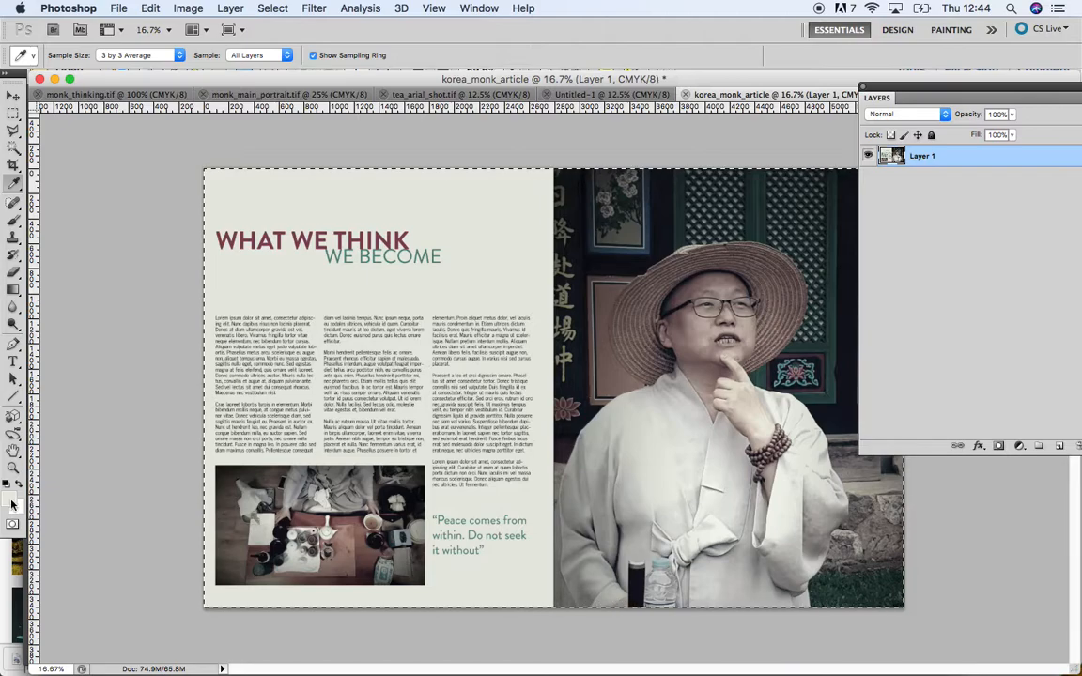
click(9, 505)
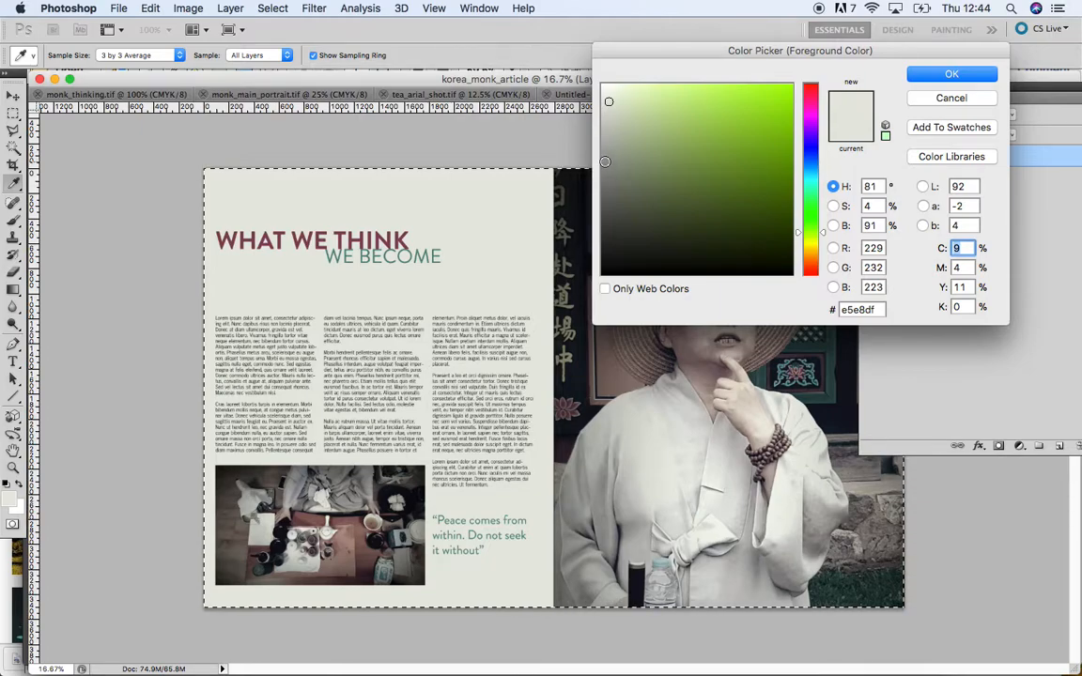
click(605, 161)
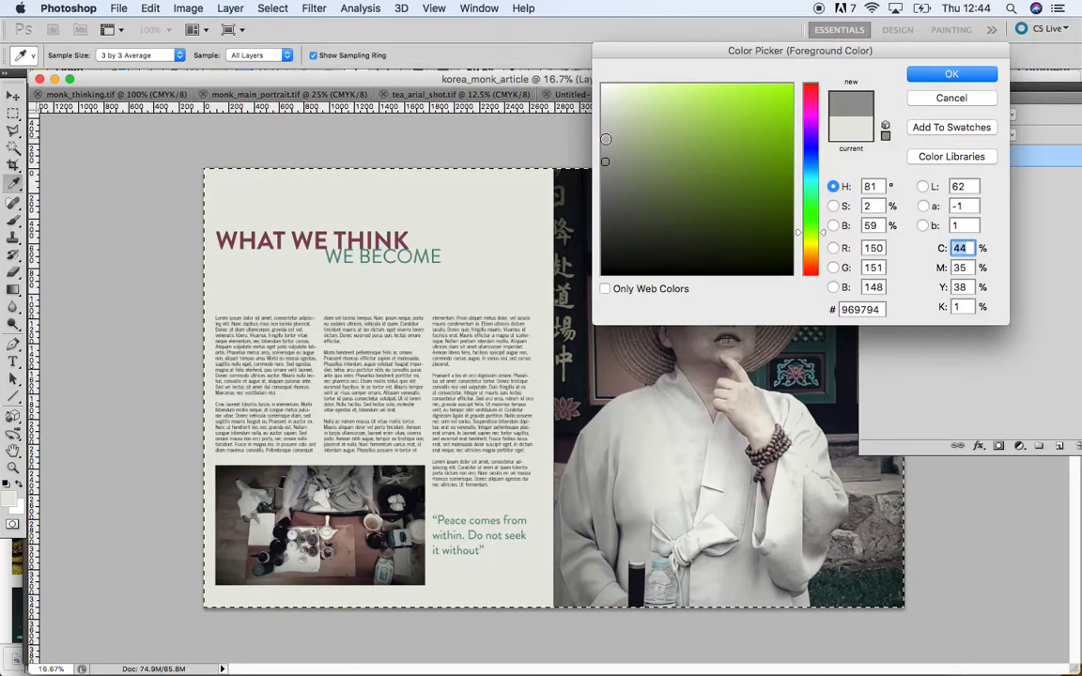
click(606, 140)
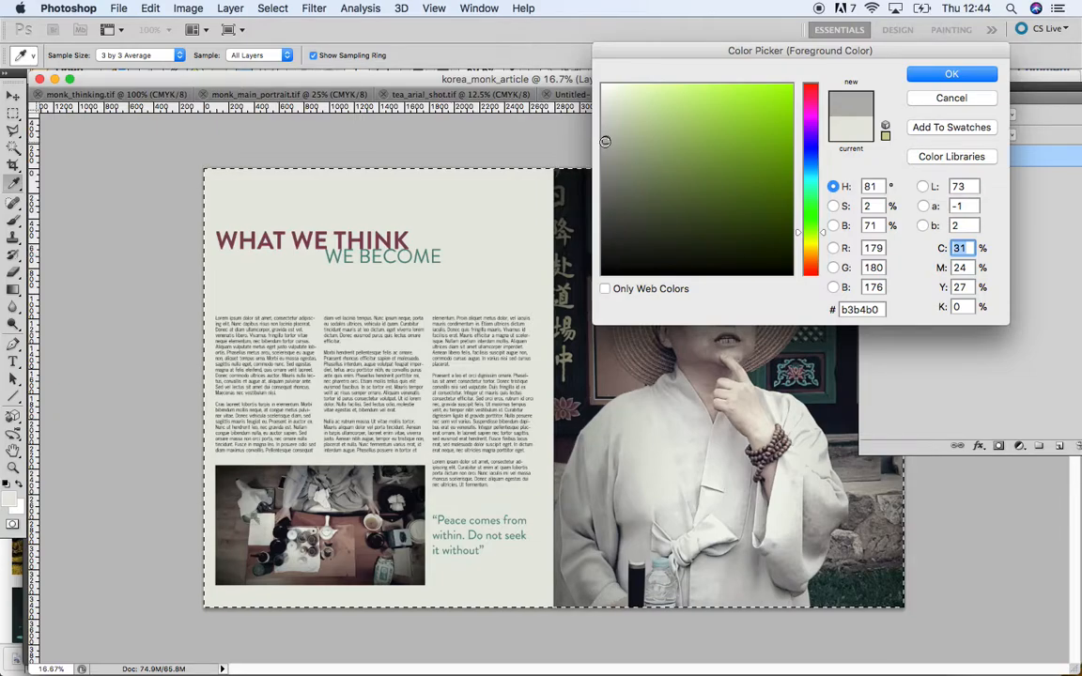
click(950, 74)
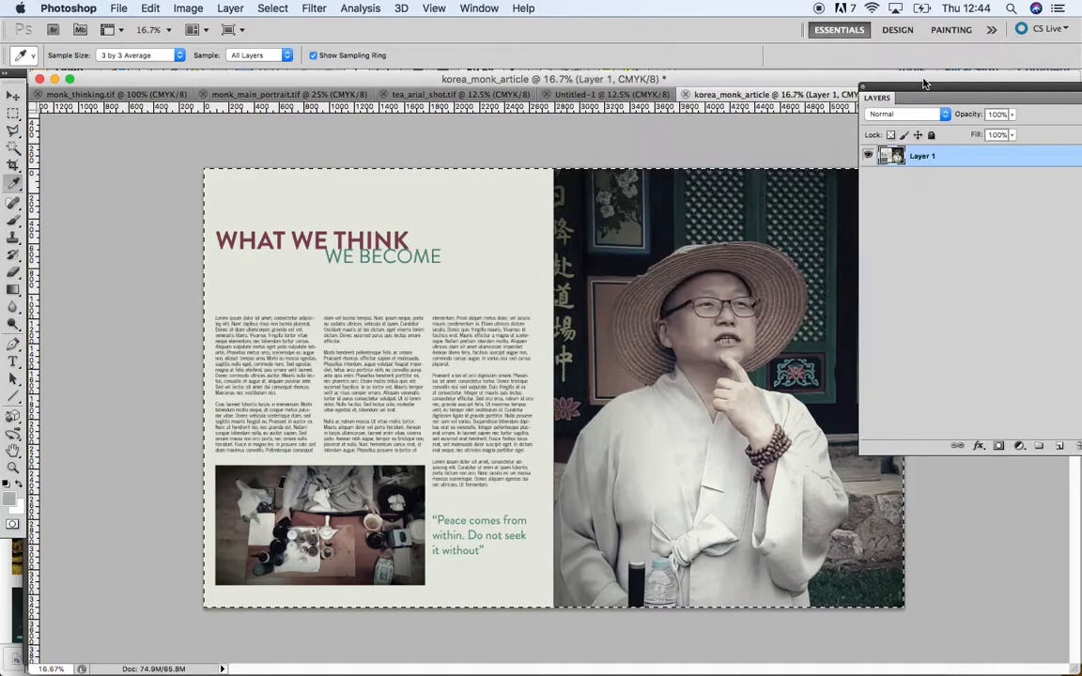
Stroke the selected spread with a 1 px grey line placed inside, and deselect the canvas
click(146, 9)
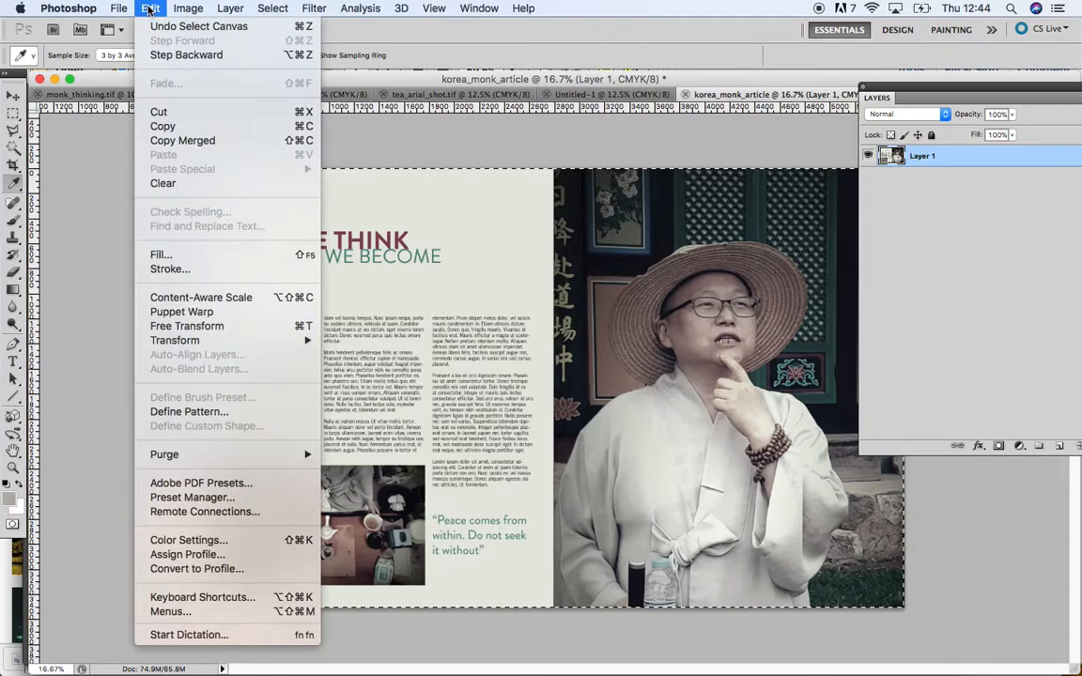
click(169, 268)
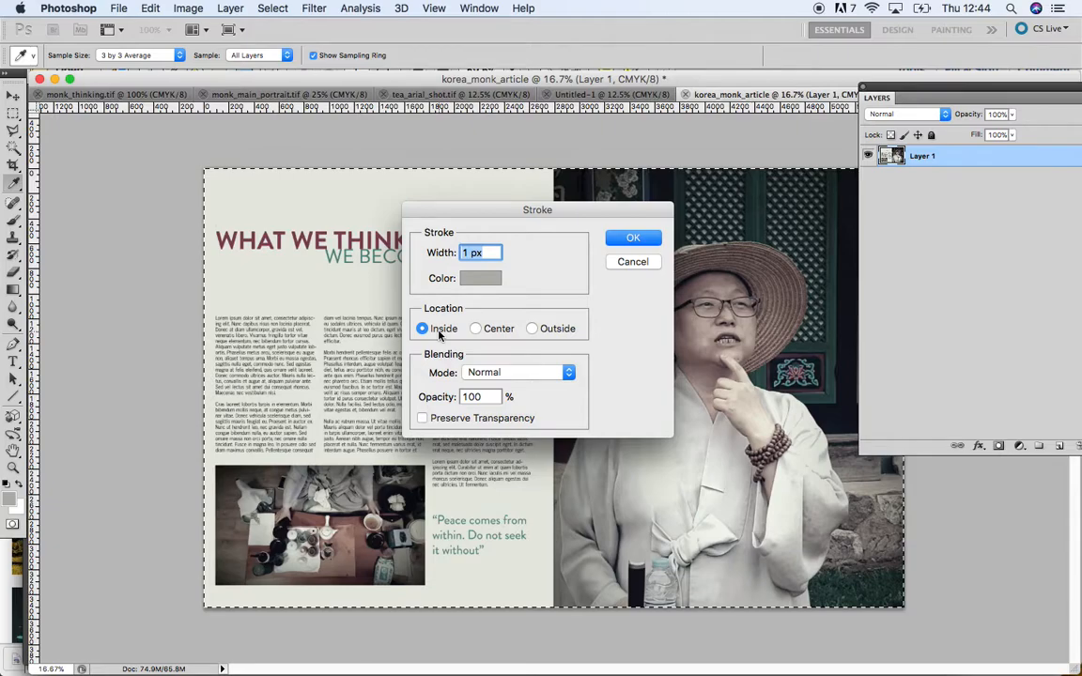
click(635, 240)
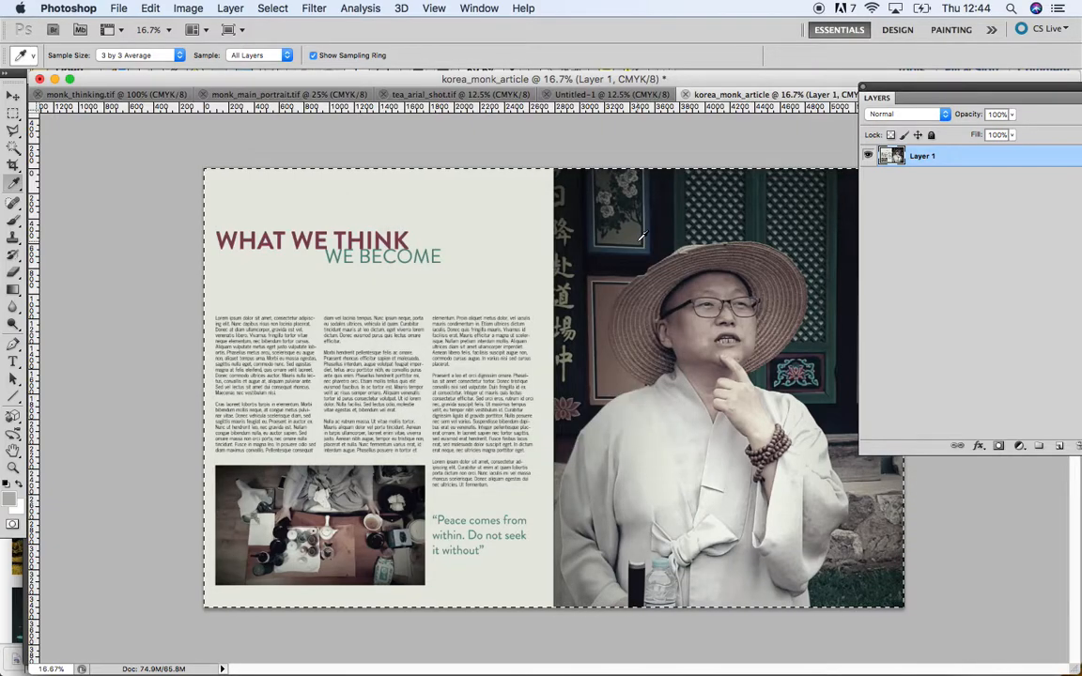
click(274, 9)
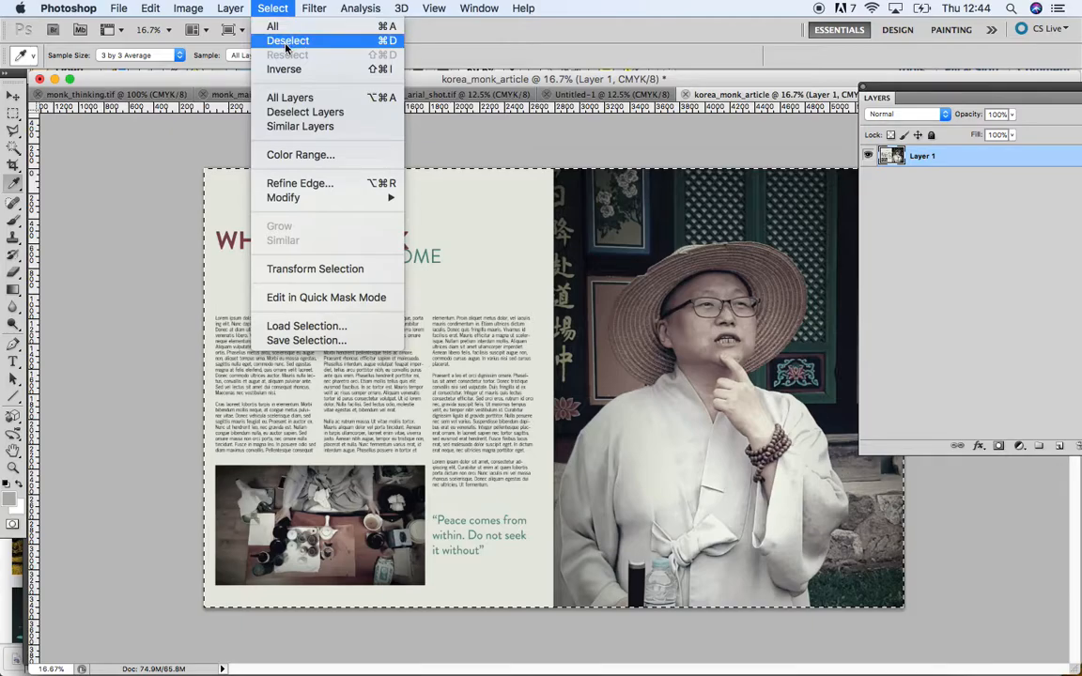
click(287, 40)
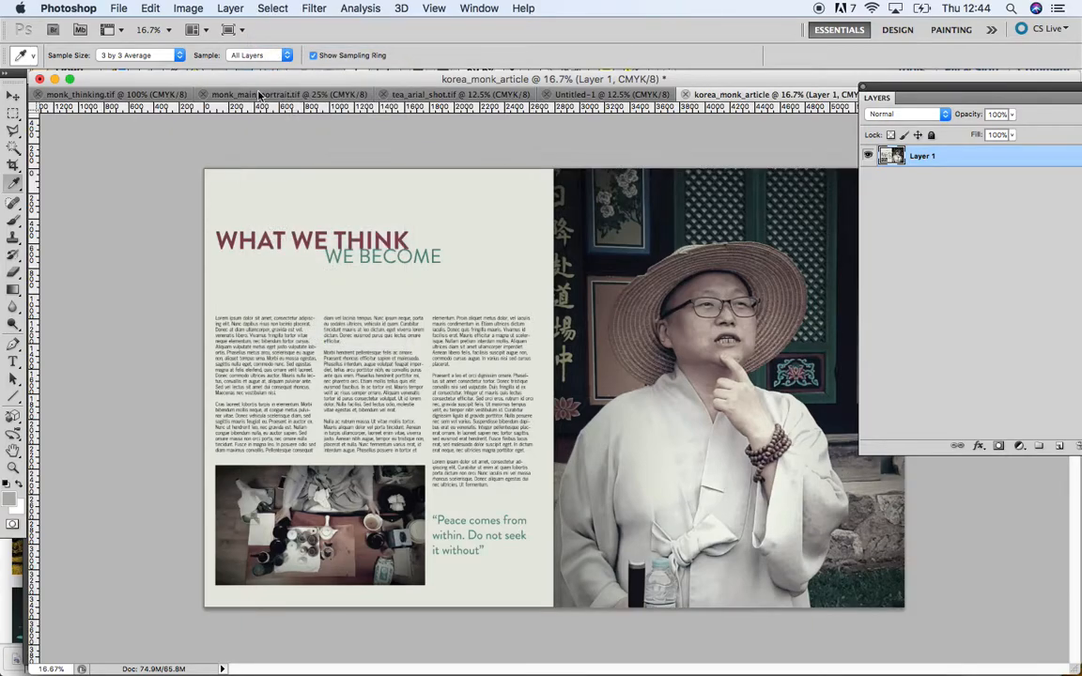
Select the entire stroked spread and copy it
click(14, 467)
drag(212, 184, 294, 307)
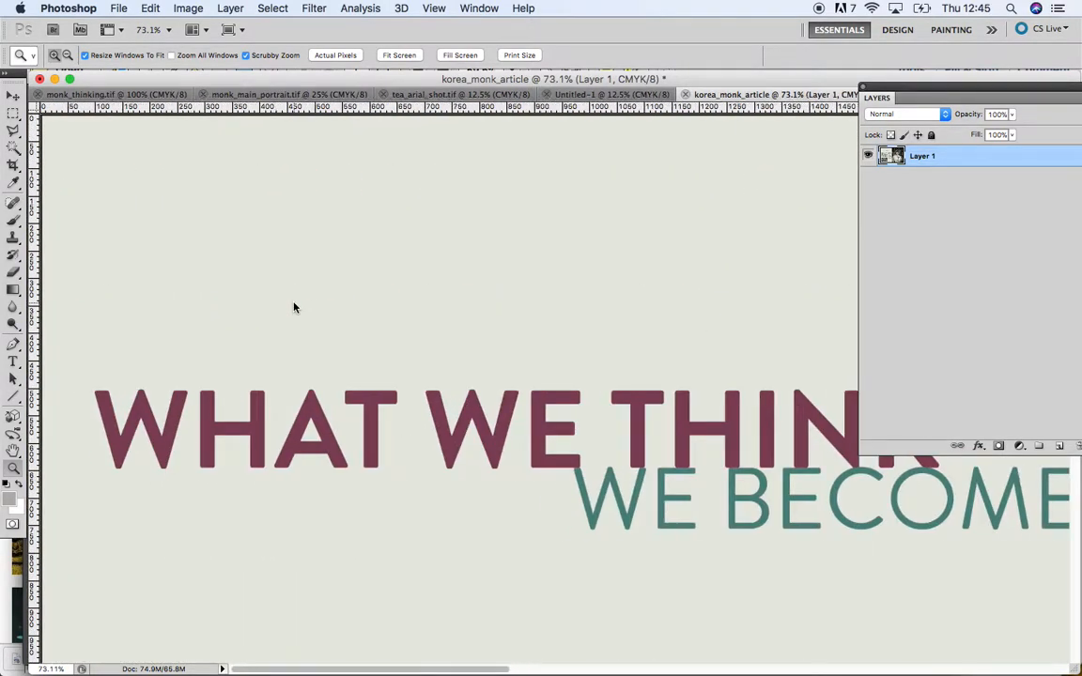
click(14, 95)
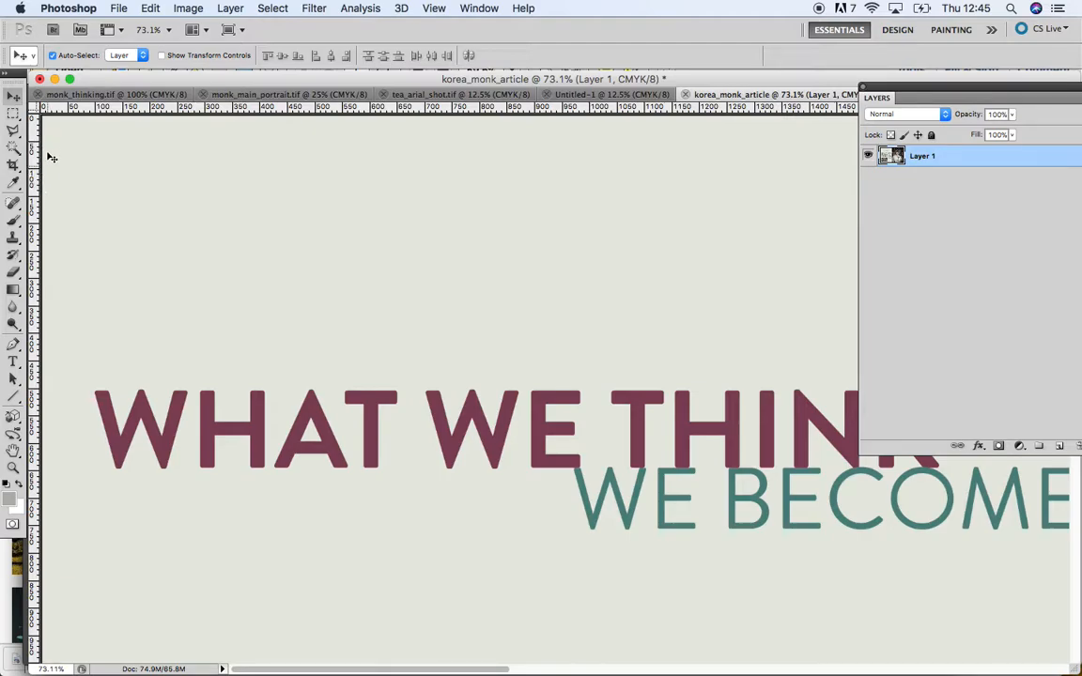
click(273, 9)
click(256, 25)
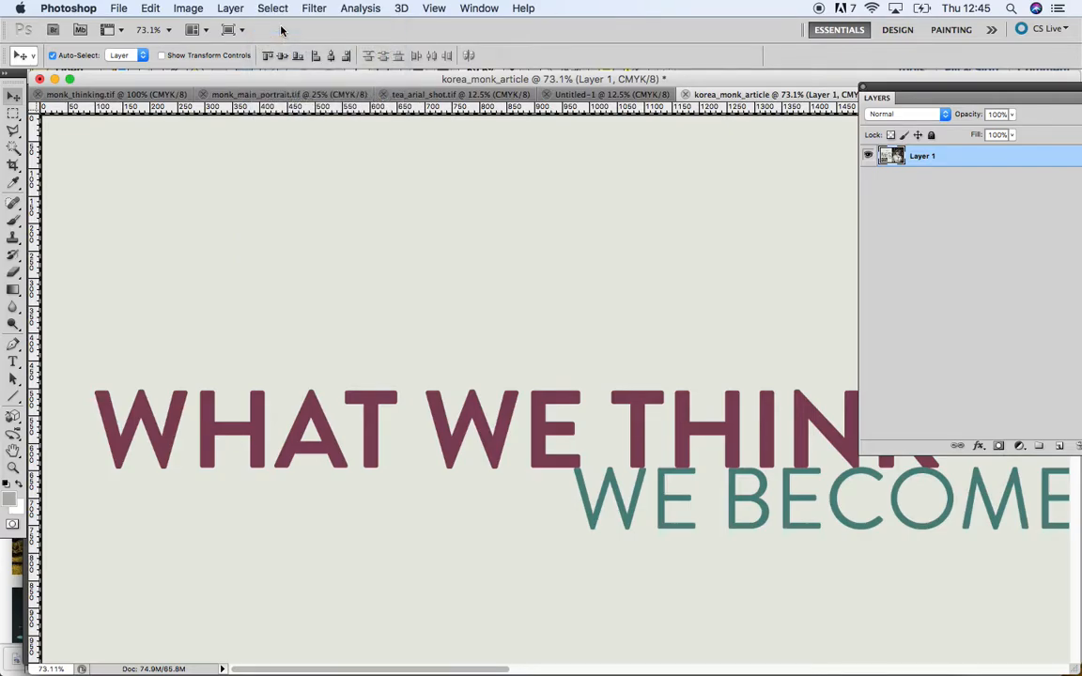
click(161, 10)
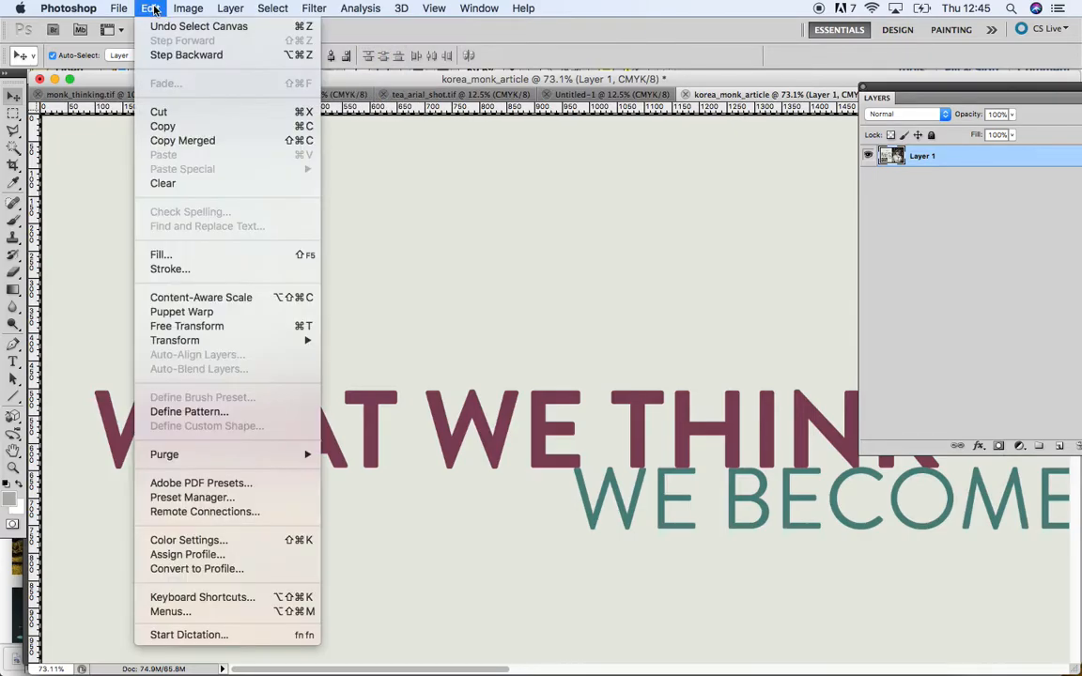
click(164, 126)
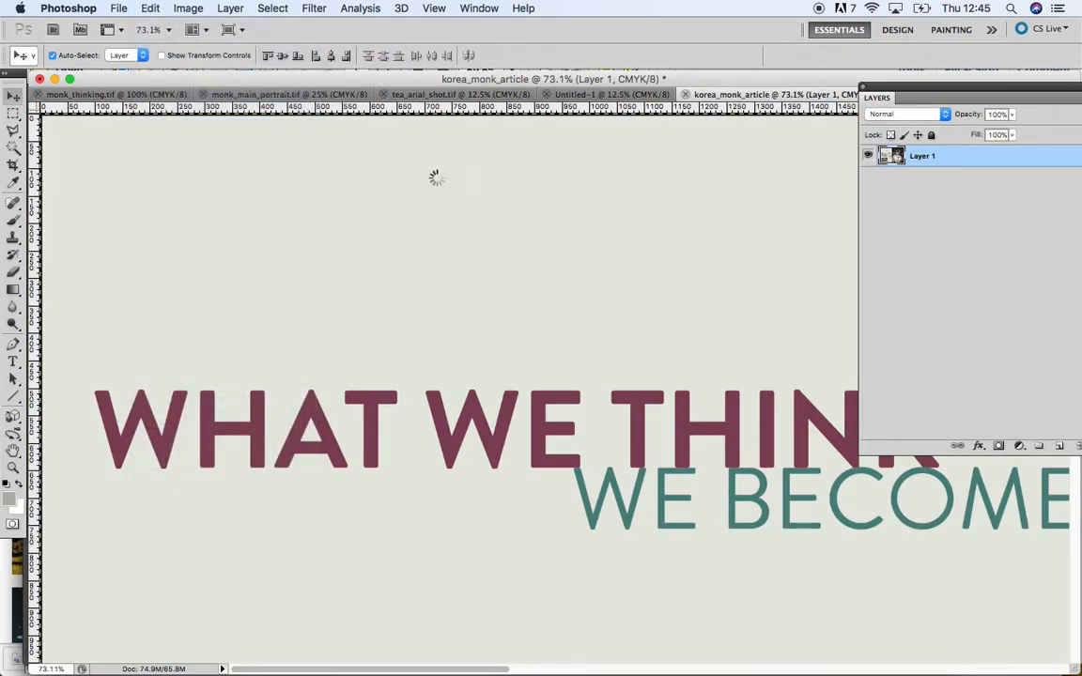
Paste the copied spread into the blank Untitled-1 document
click(576, 95)
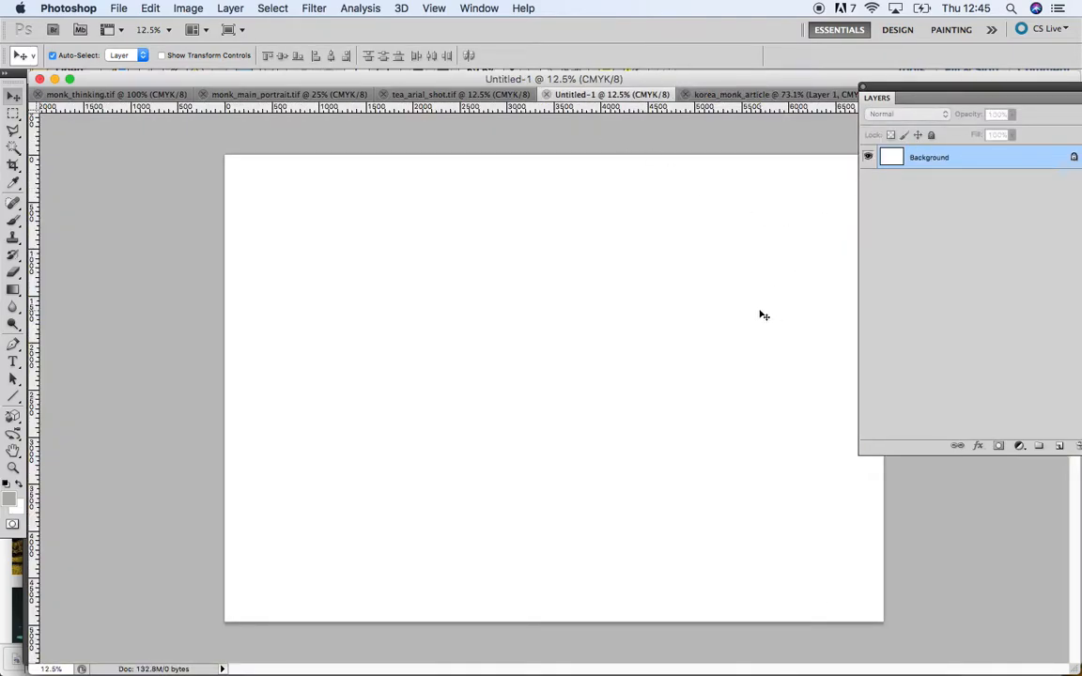
click(141, 7)
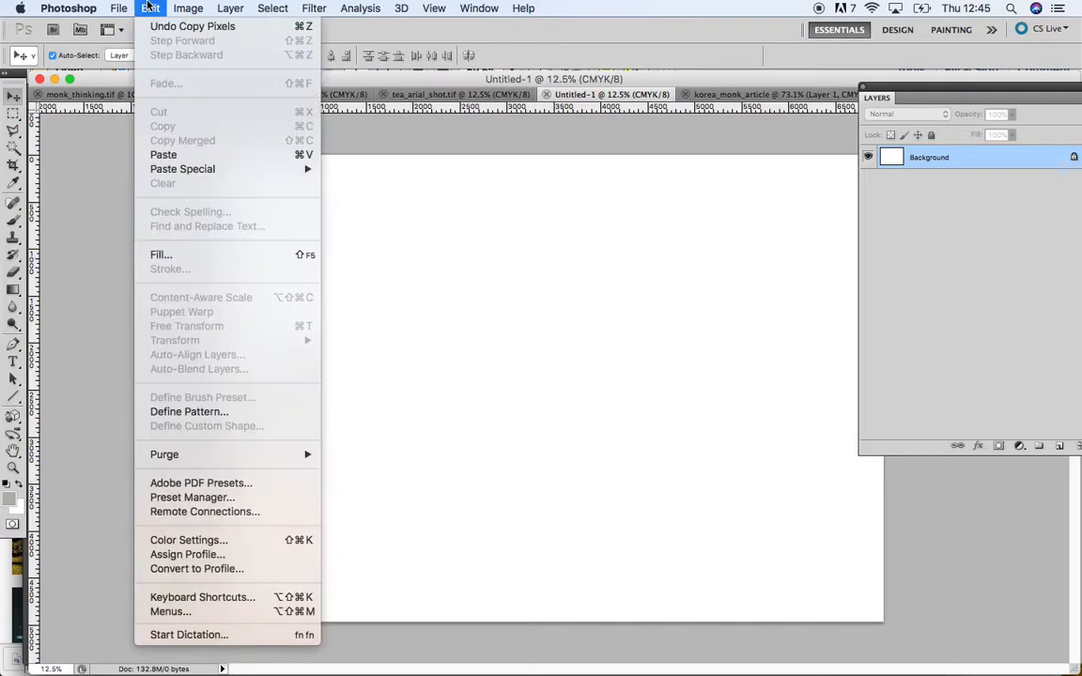
click(162, 154)
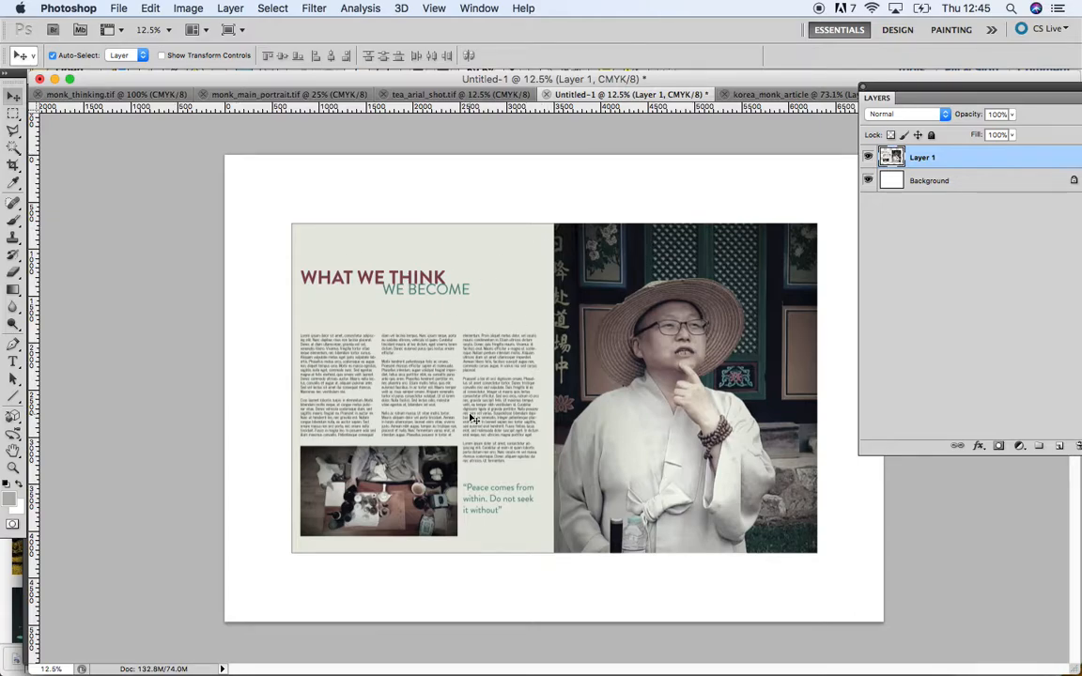
Examine the grey border at the pasted spread's upper-left corner, and return to a view of the whole spread
click(13, 466)
drag(291, 217, 332, 297)
scroll(336, 299, left, 1)
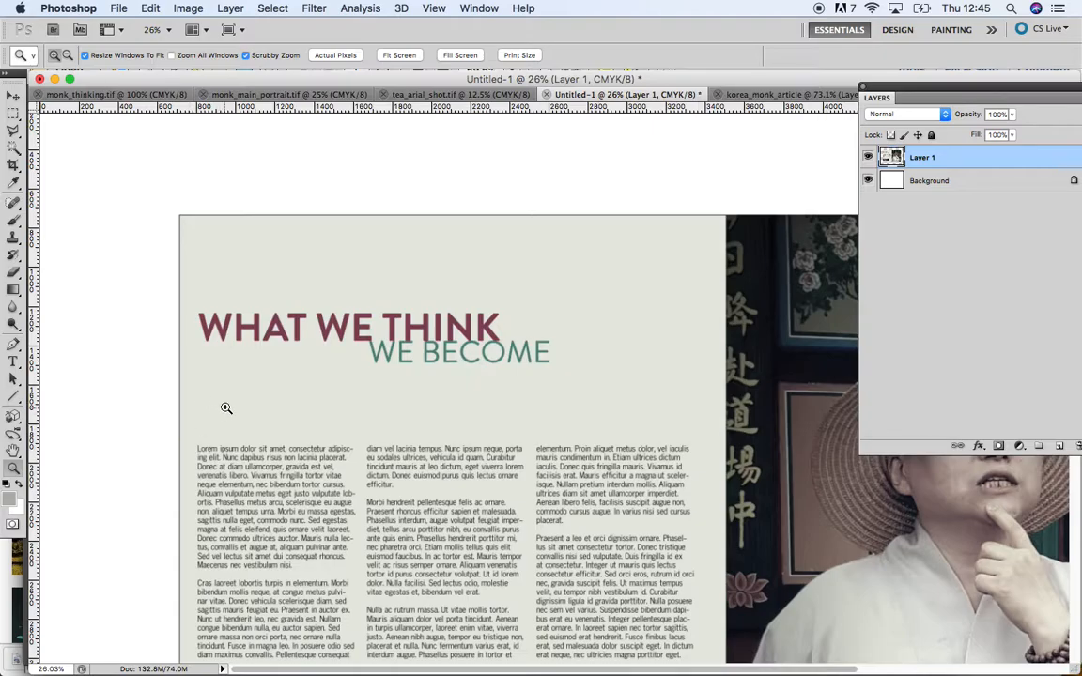
drag(160, 203, 166, 157)
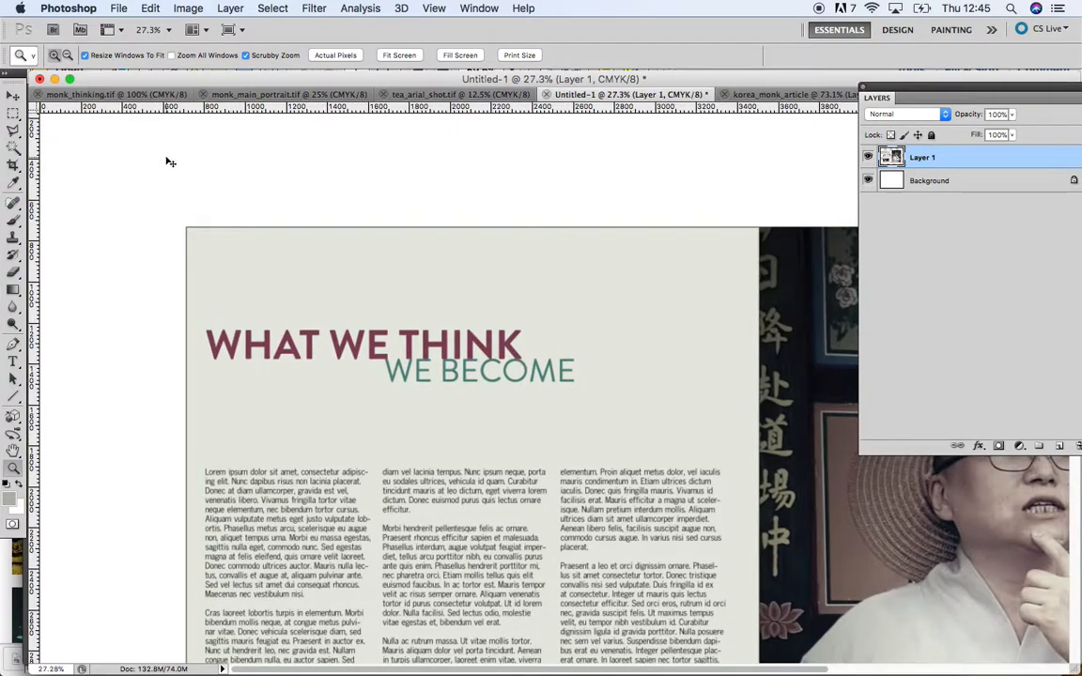
key(super+minus)
key(super+minus)
key(super+minus)
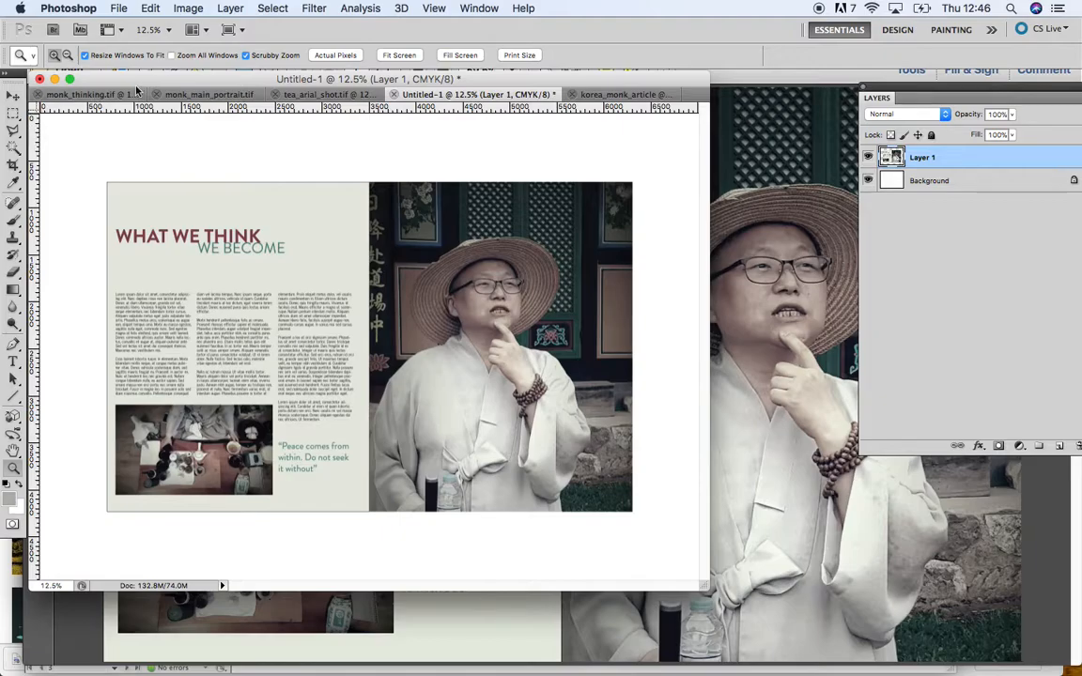
Save the mounted spread as final_spread_for_print.psd in Photoshop format in the Korea Monk Mag spread folder, keeping layers and Maximize Compatibility on
click(108, 9)
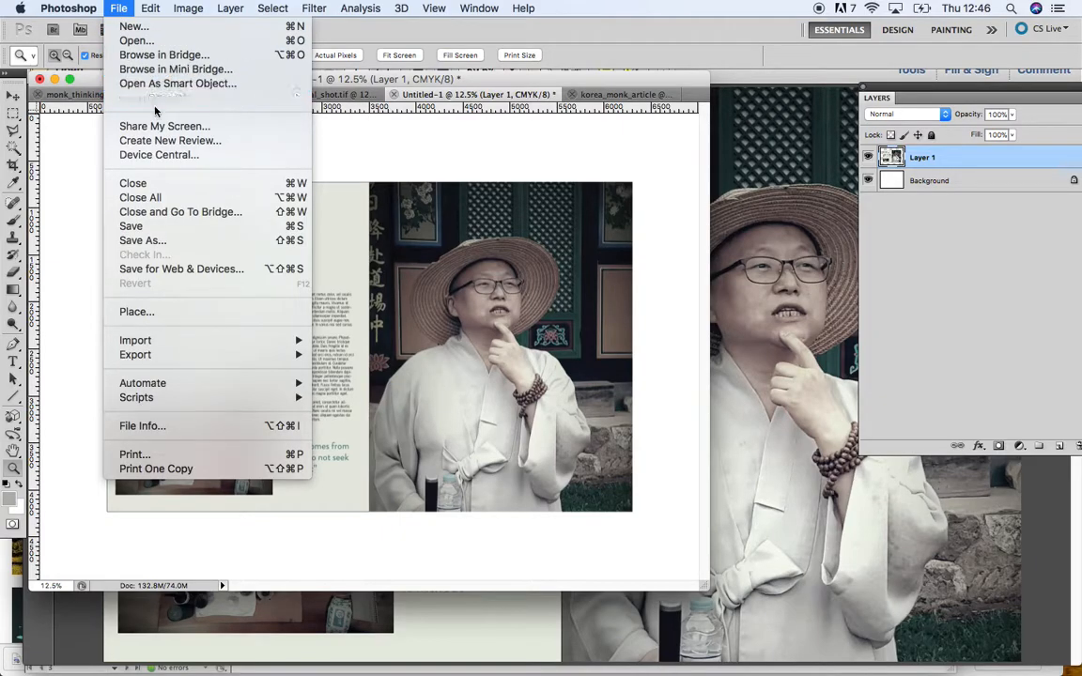
click(150, 242)
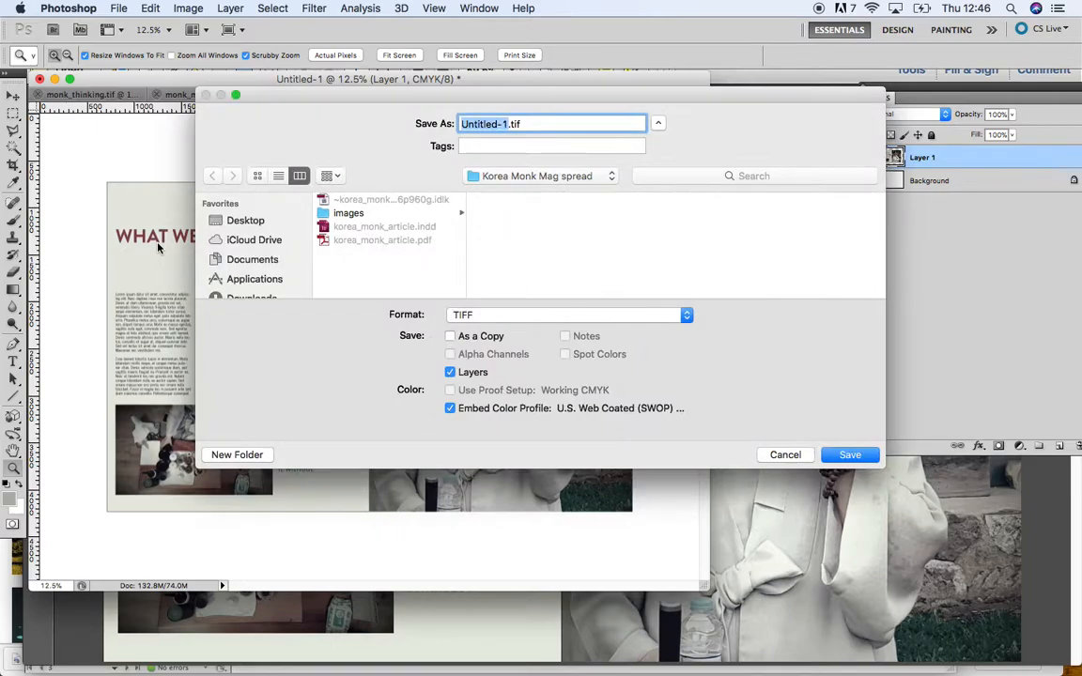
click(509, 318)
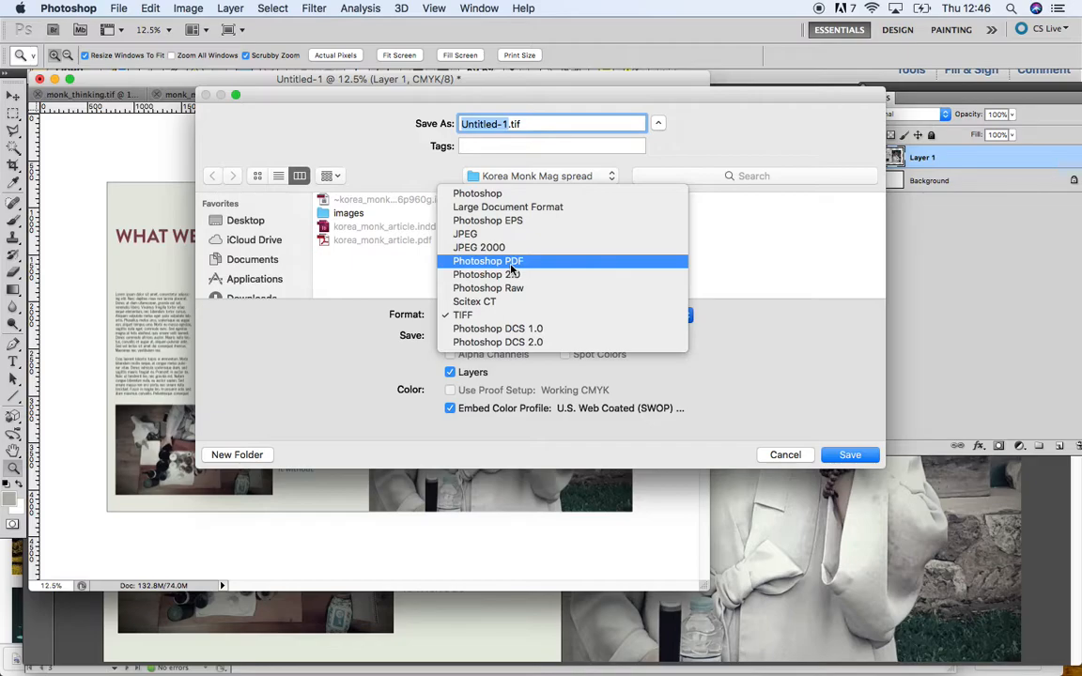
click(516, 196)
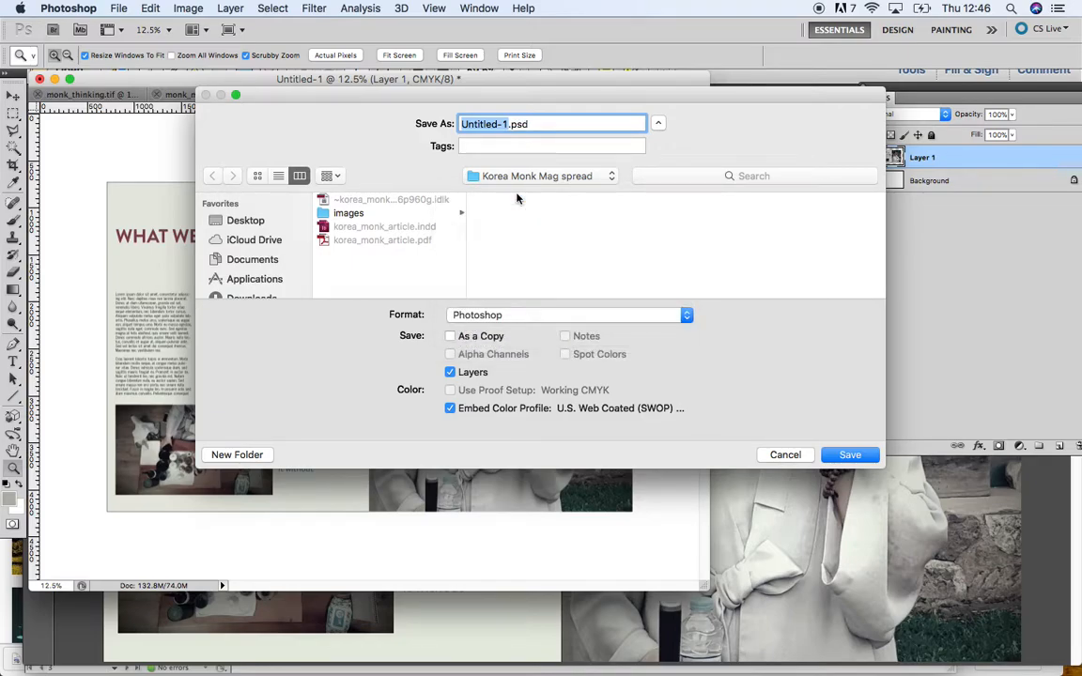
text(final_)
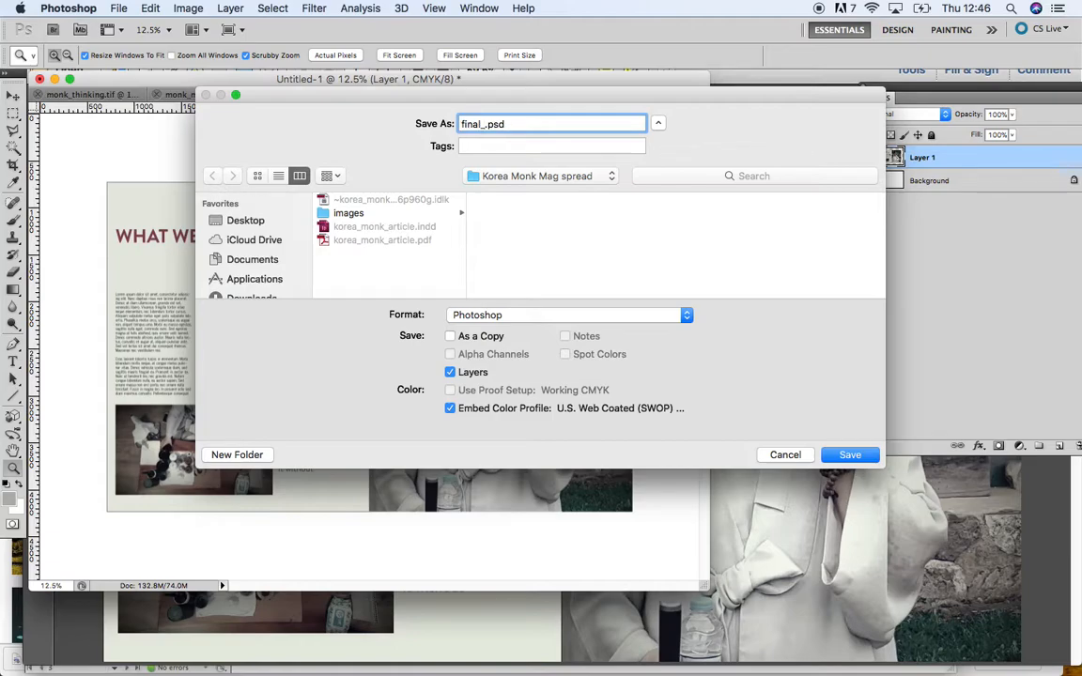
text(spread_for_print)
click(846, 456)
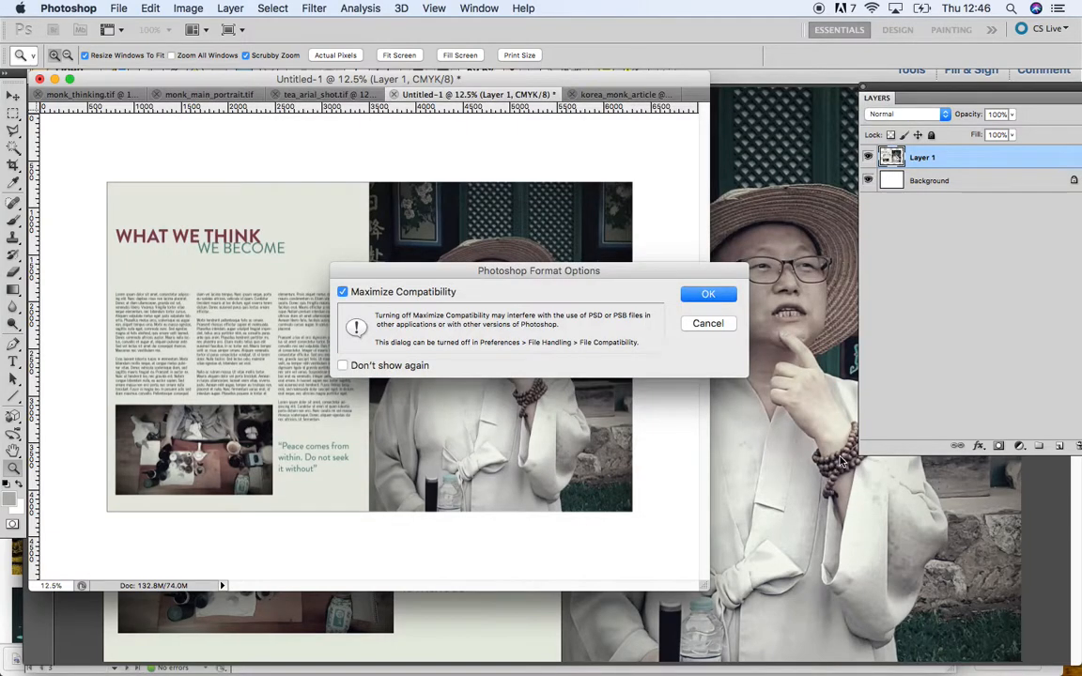
click(711, 294)
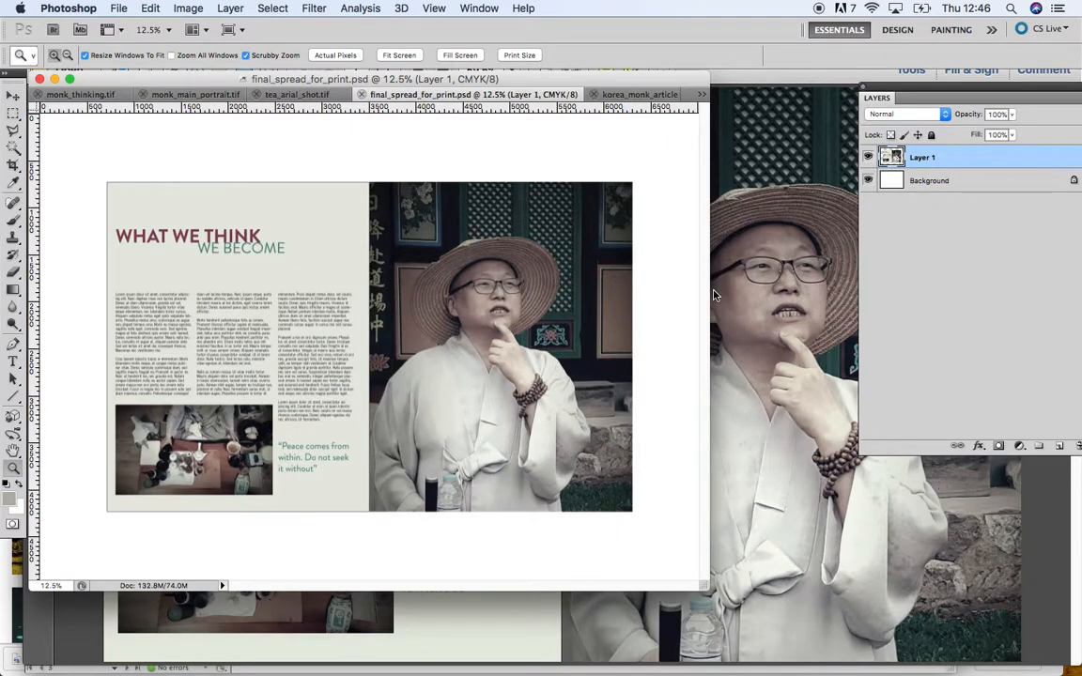
mouse_move(988, 670)
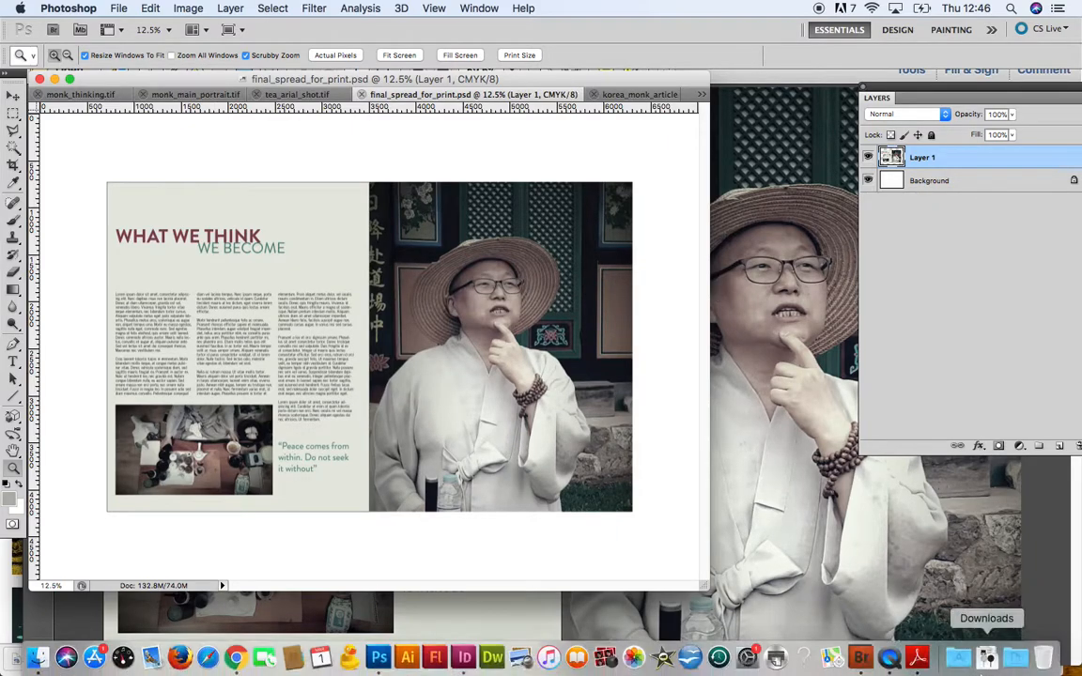
click(889, 660)
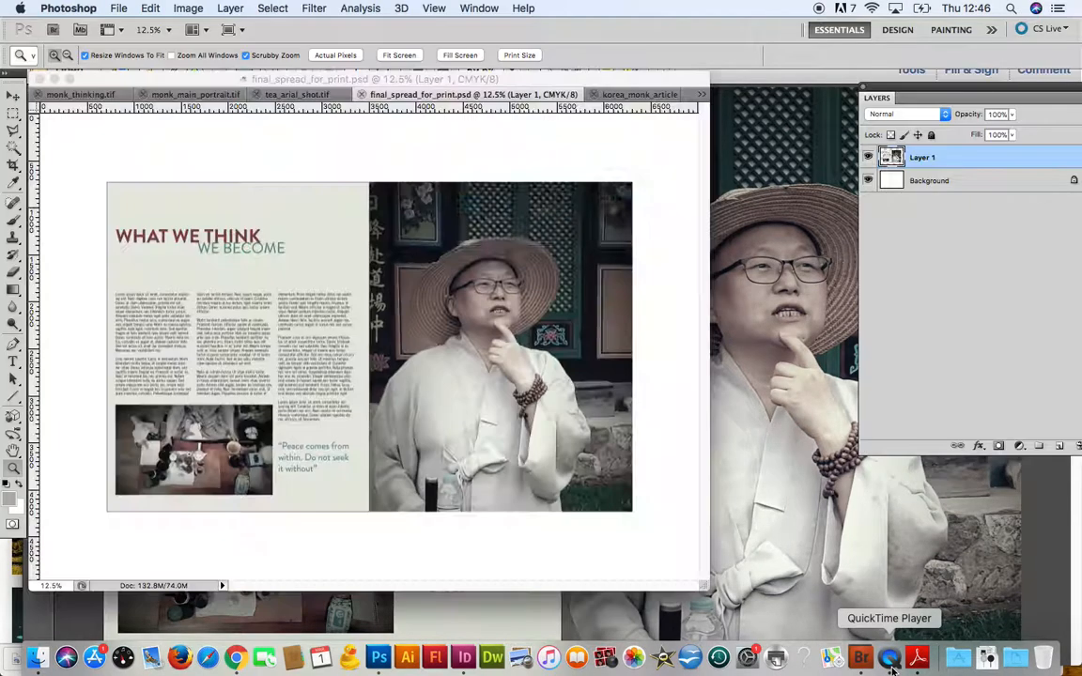
click(638, 250)
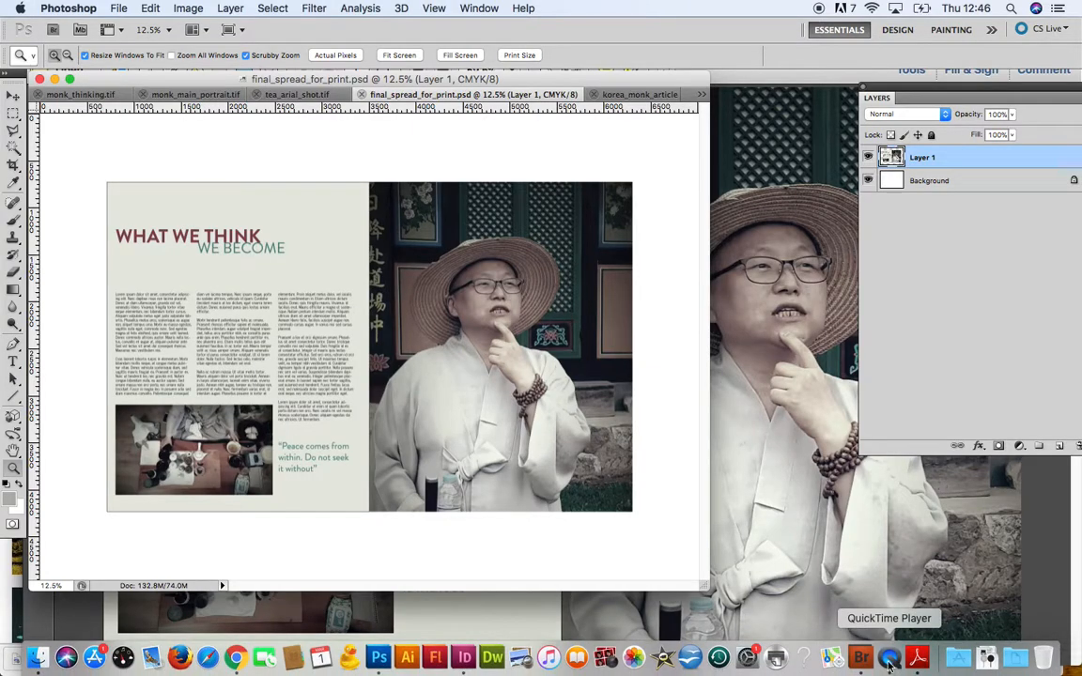
click(889, 661)
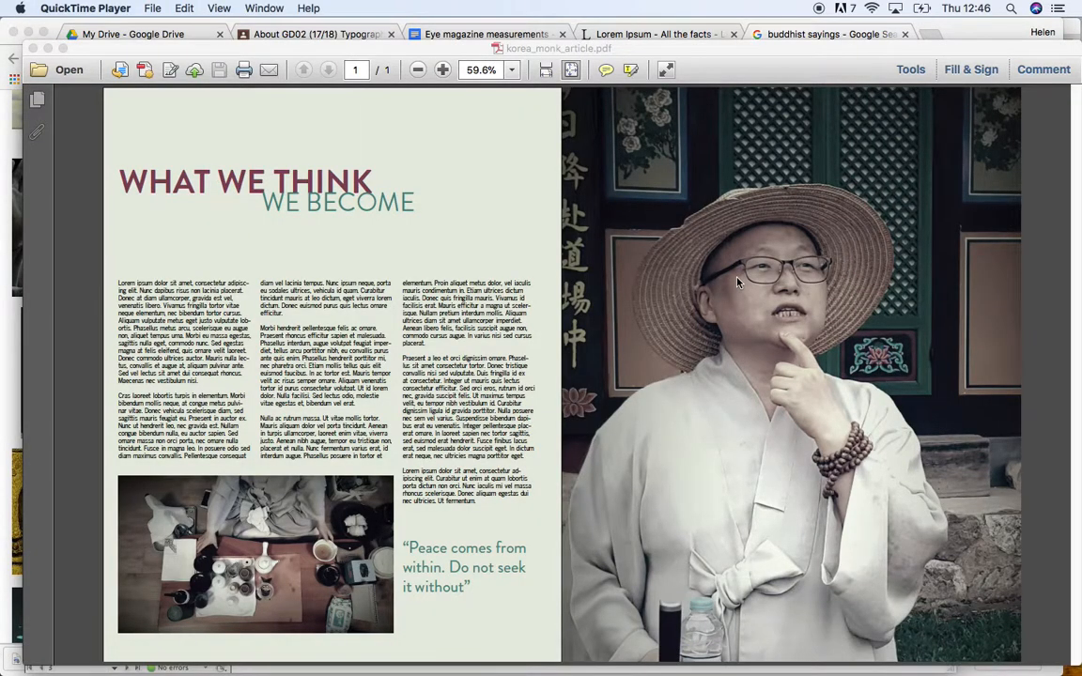